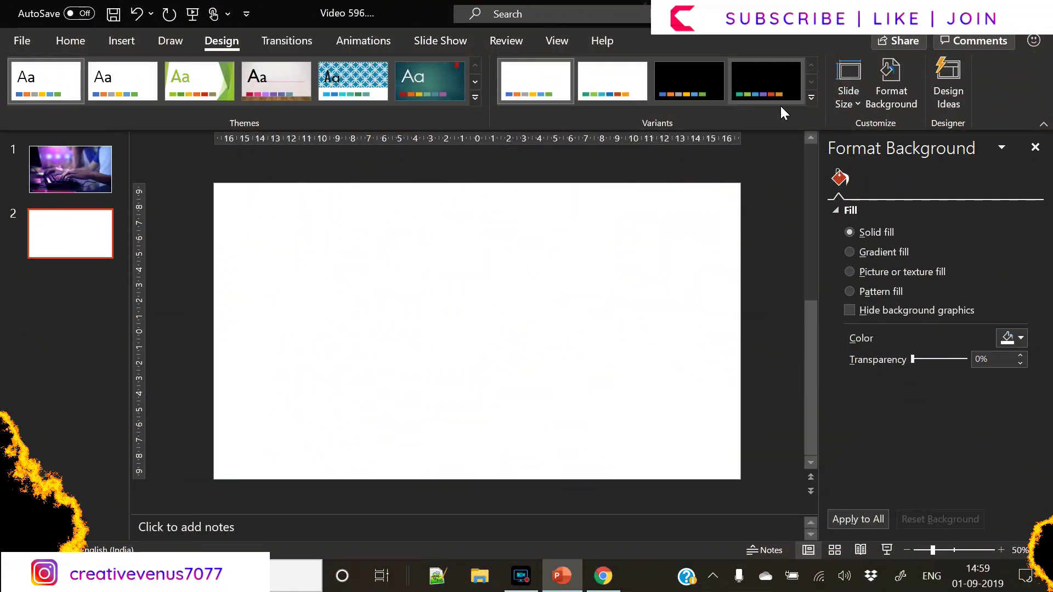
Make the slides square at 33.867 cm per side, maximizing content to fit.
click(848, 82)
click(887, 200)
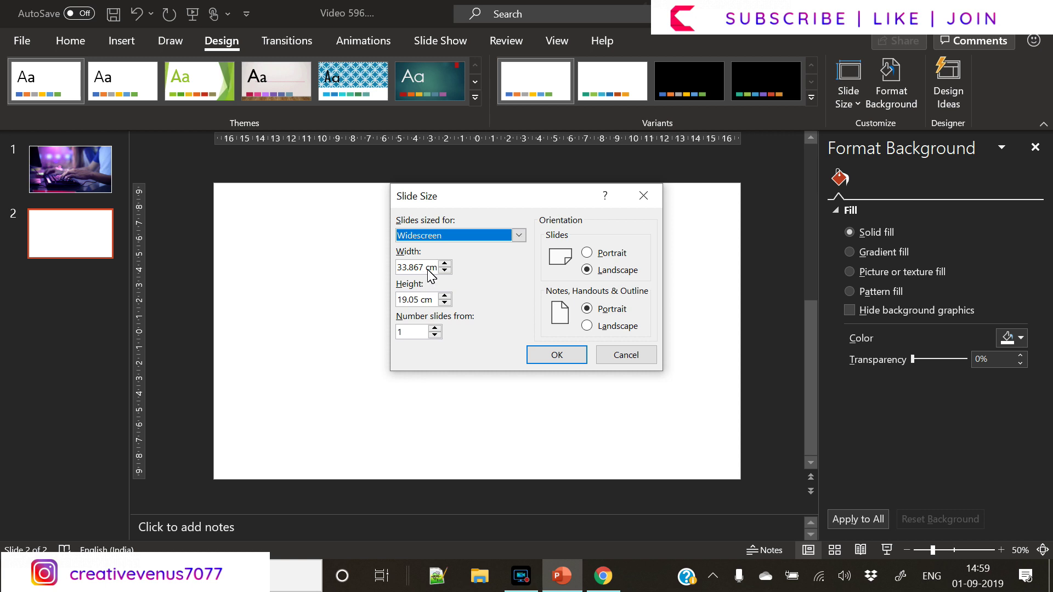
click(430, 268)
key(ctrl+c)
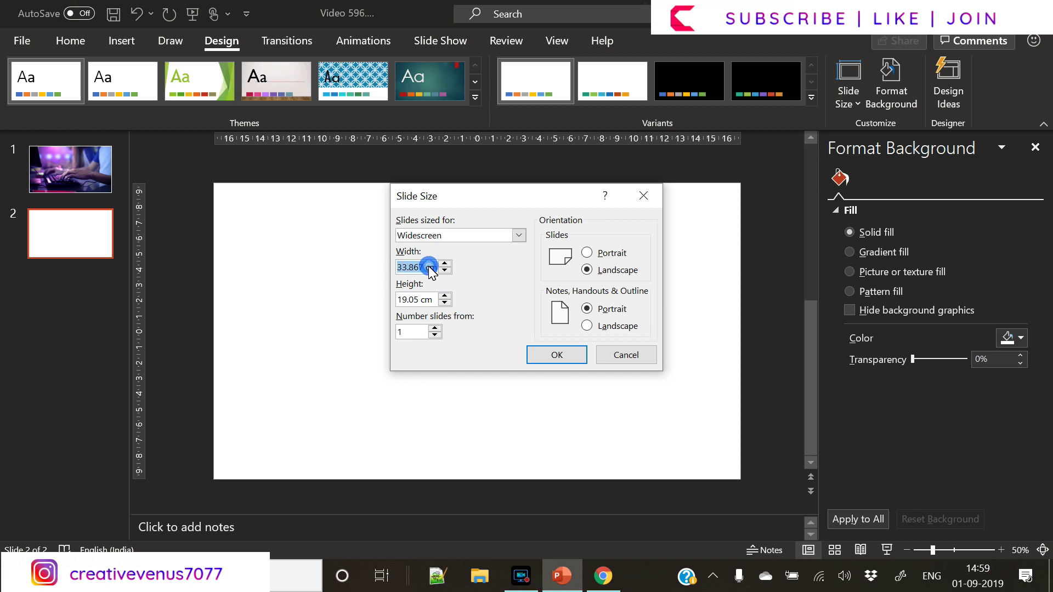
click(419, 300)
key(ctrl+v)
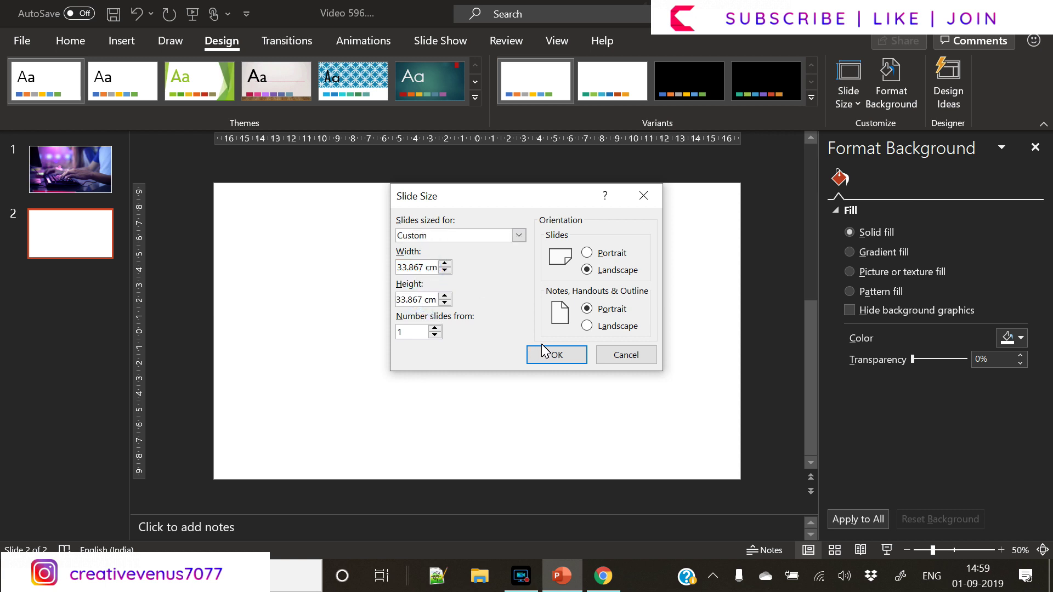
click(559, 357)
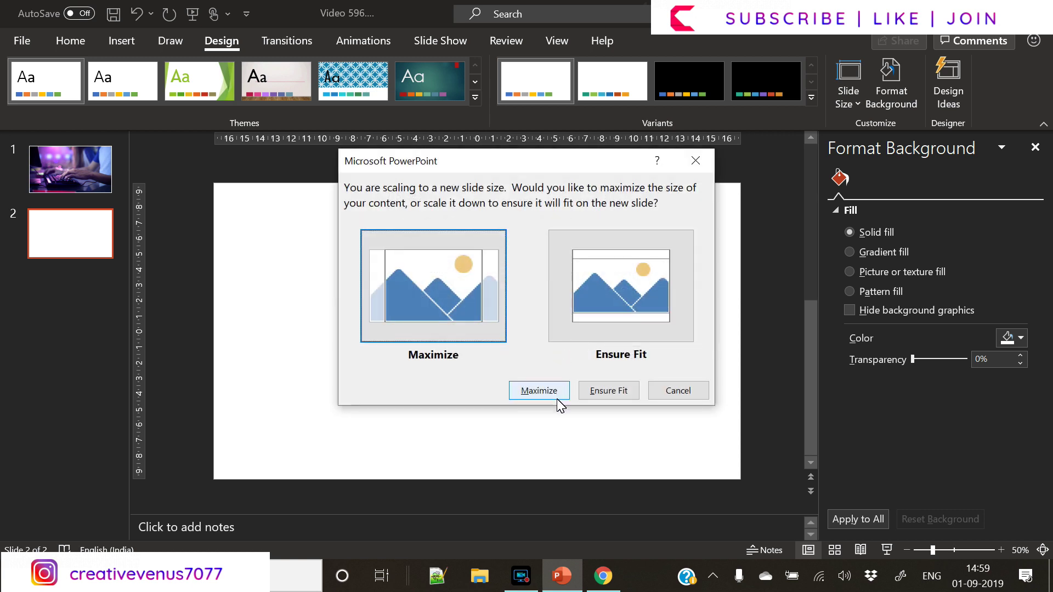
click(557, 398)
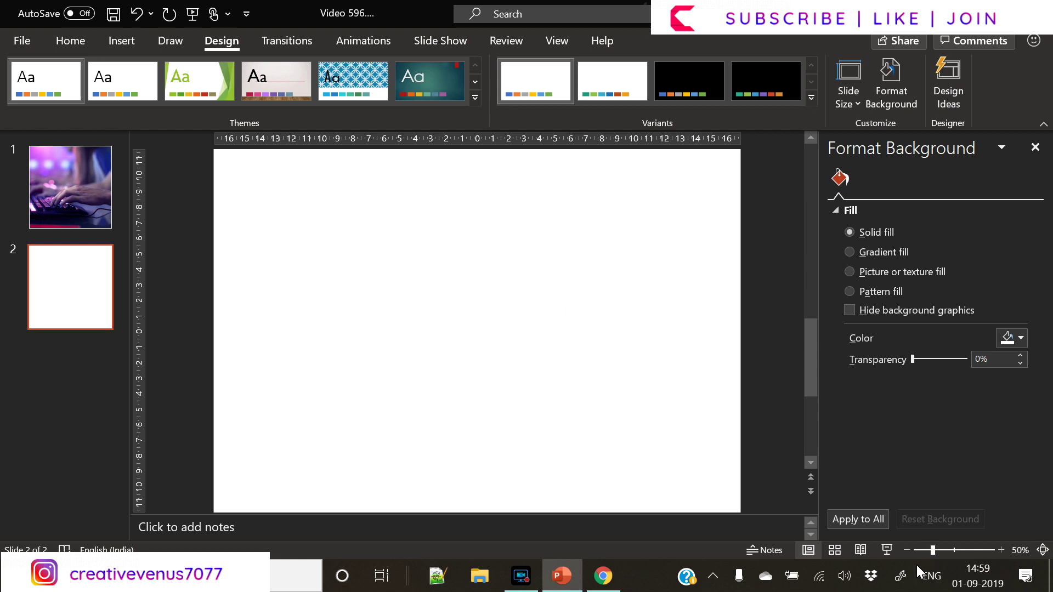
click(906, 551)
click(906, 551)
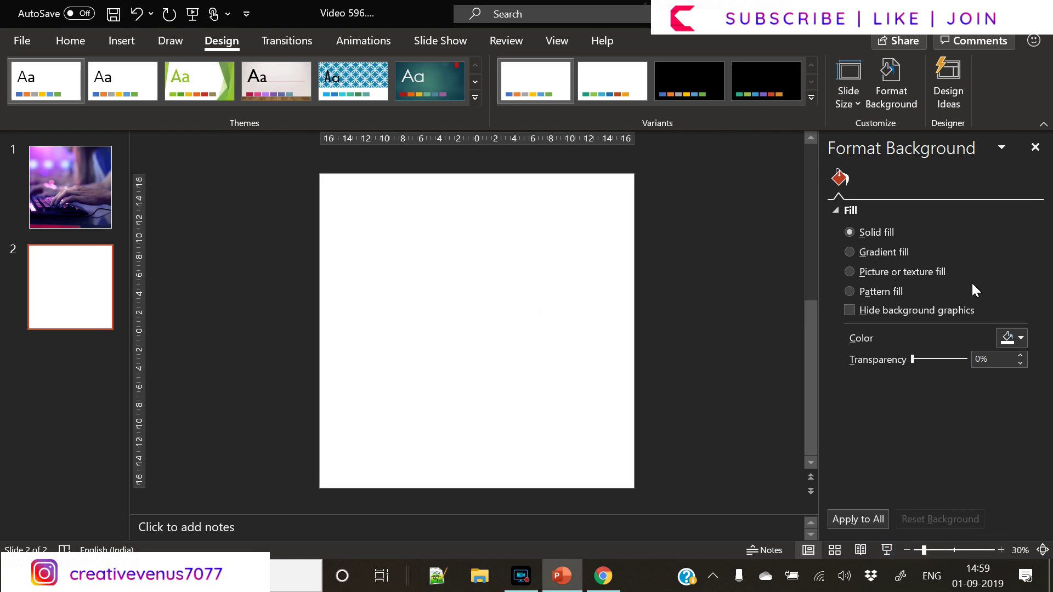
Fill slide 2's background with solid navy.
click(1010, 336)
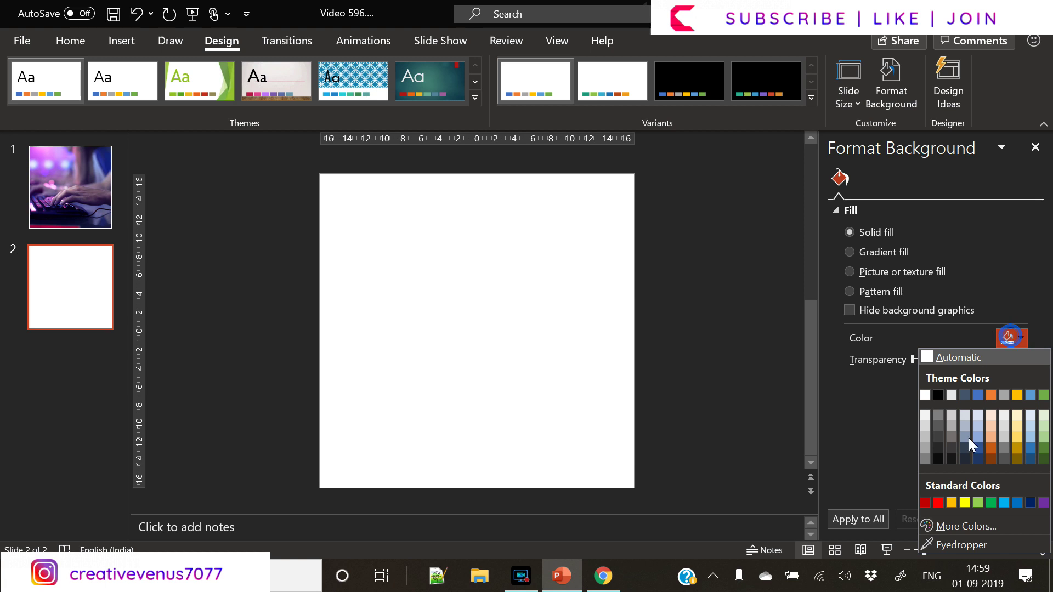
click(969, 522)
click(502, 194)
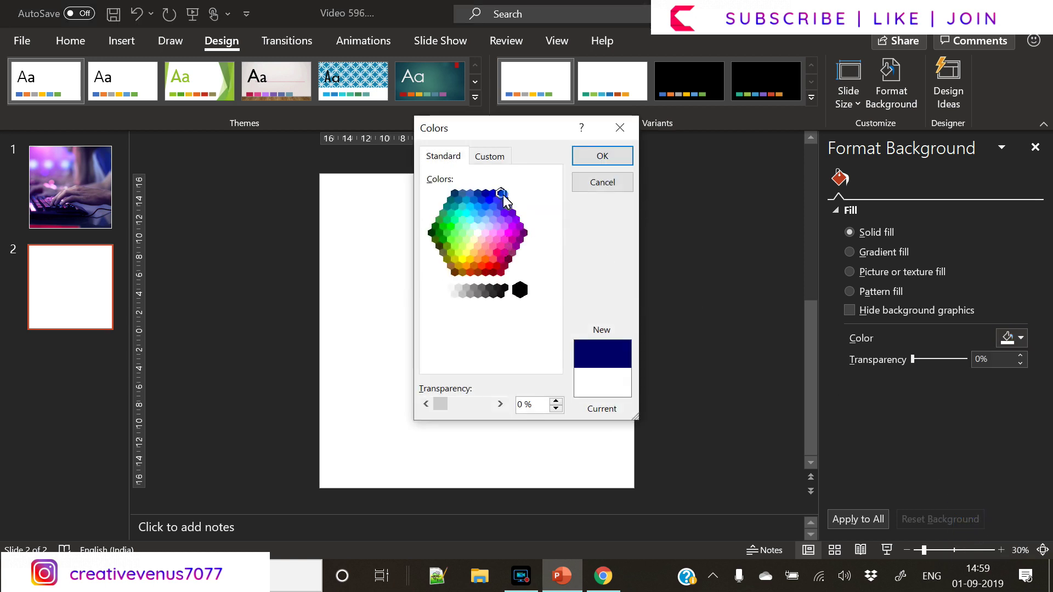
click(613, 162)
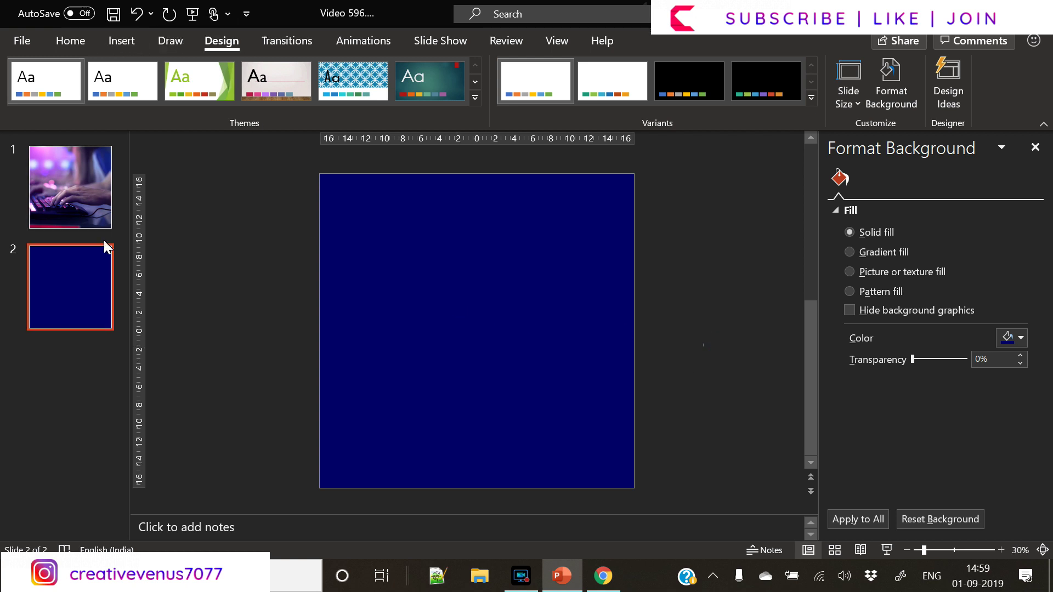
click(85, 196)
Copy the keyboard photo from slide 1 and paste it onto slide 2.
click(431, 292)
key(ctrl+c)
click(78, 291)
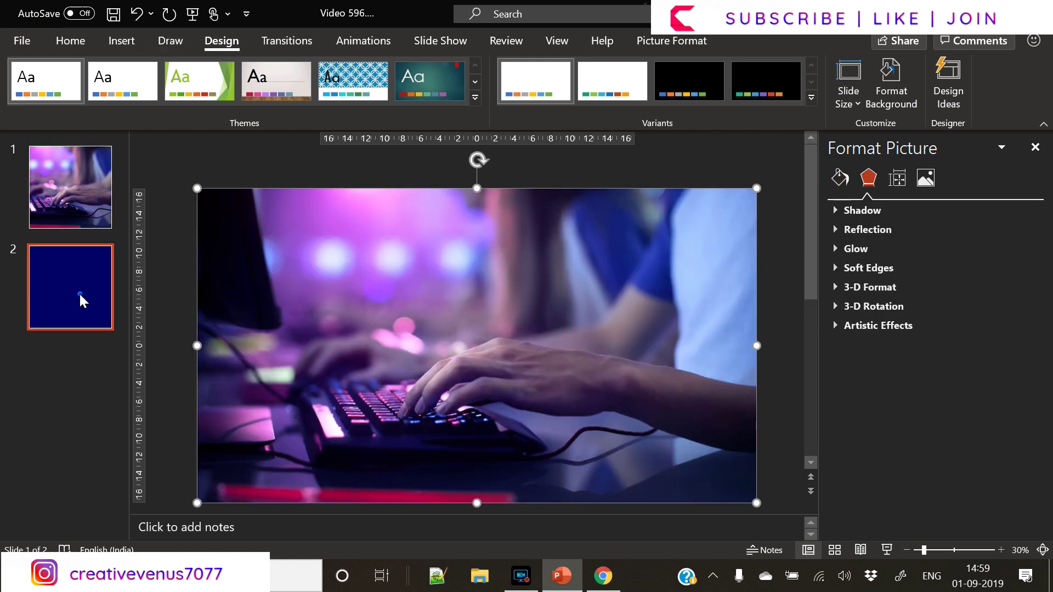
key(ctrl+v)
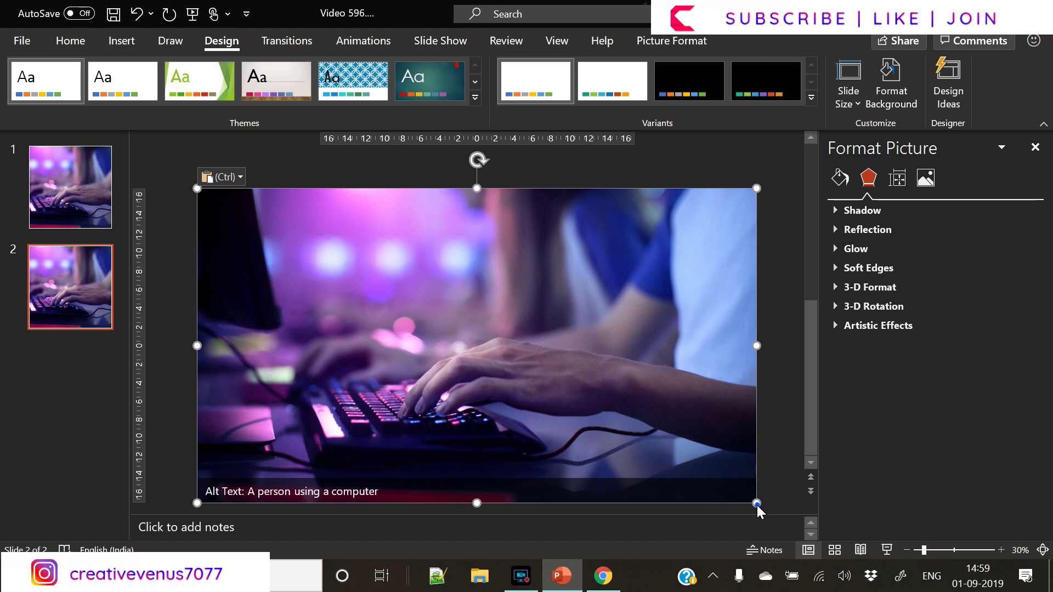
Shrink the pasted photo and position it in the lower middle of the slide.
drag(757, 503, 387, 292)
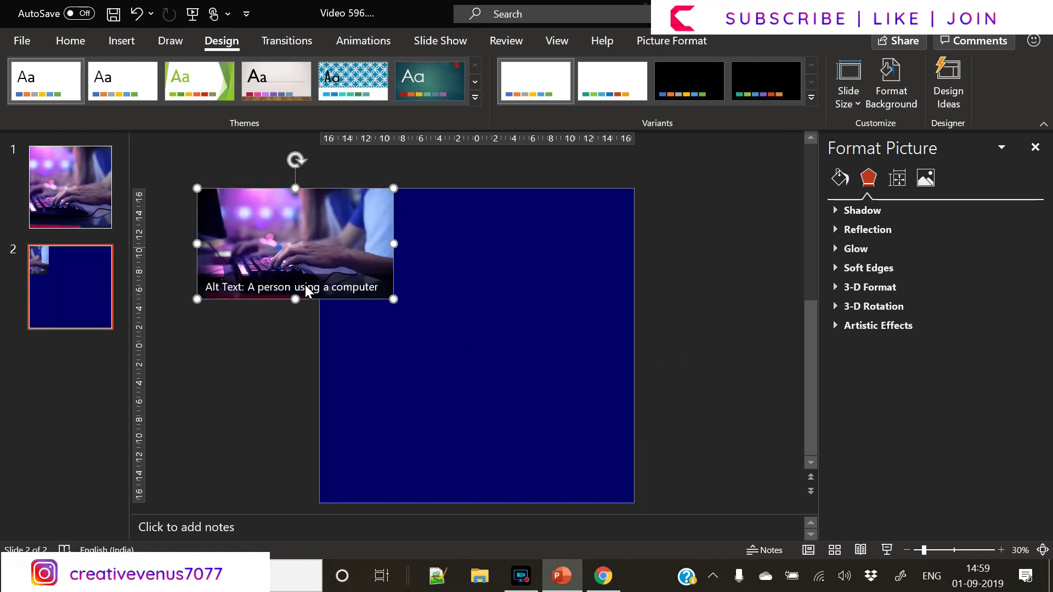
drag(305, 287, 402, 402)
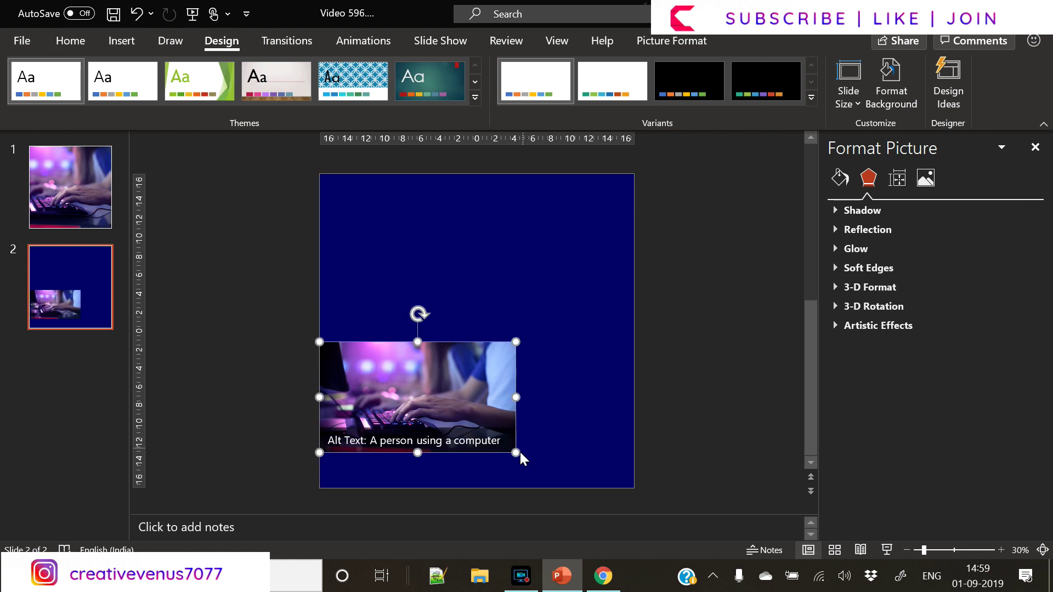
drag(515, 453, 549, 471)
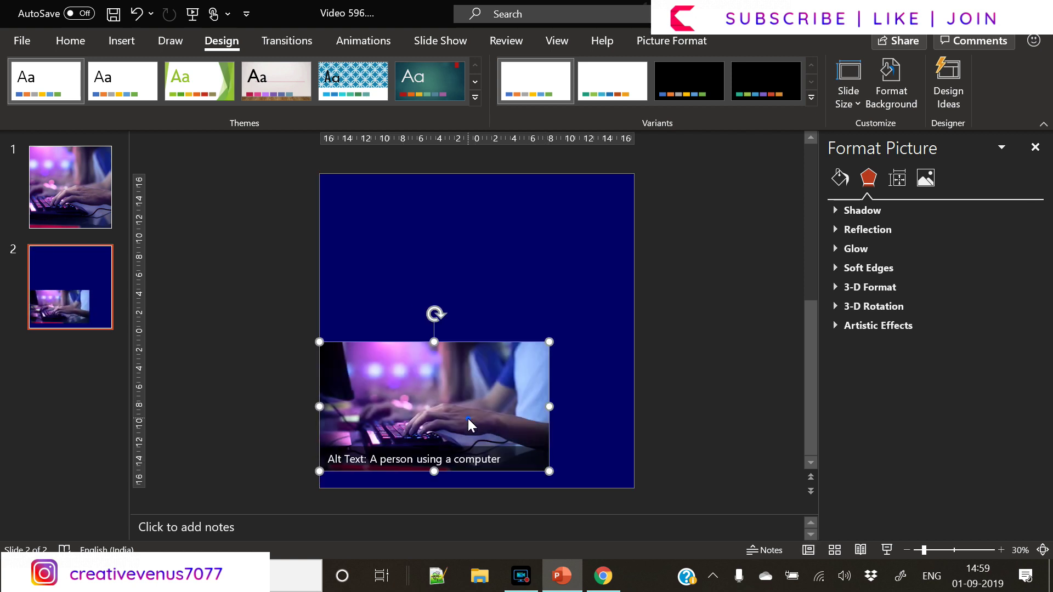
drag(468, 419, 466, 390)
click(441, 374)
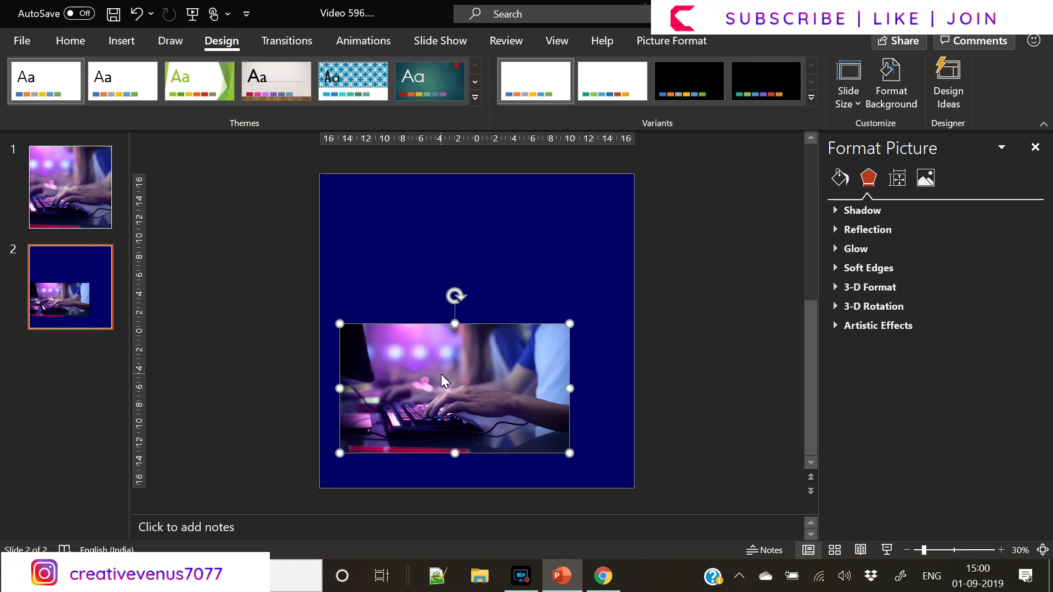
click(676, 378)
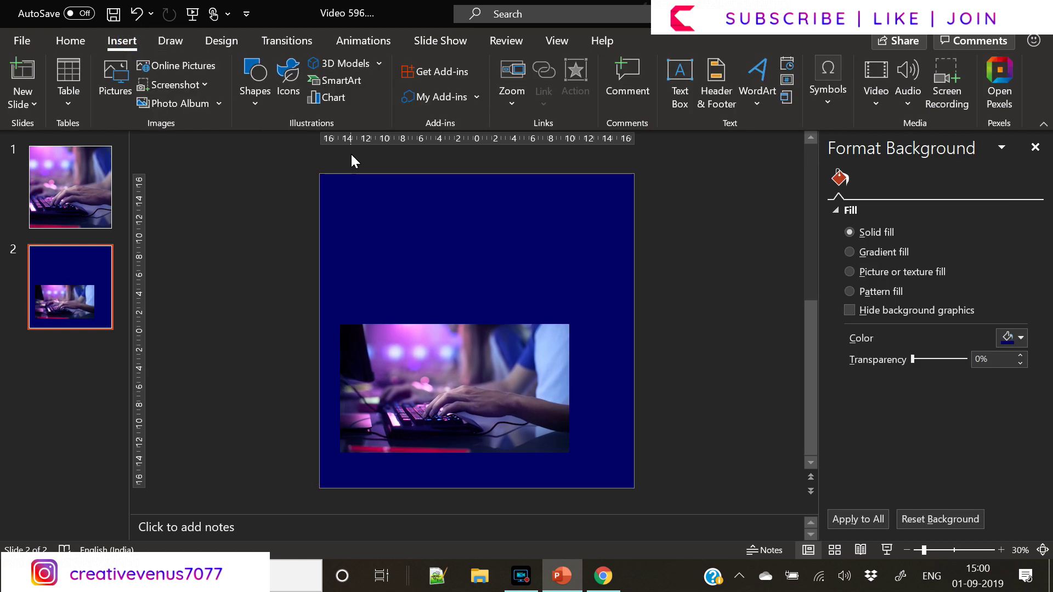
Draw a large rectangle from the slide's bottom-left with no outline and a gradient fill.
click(246, 103)
click(296, 146)
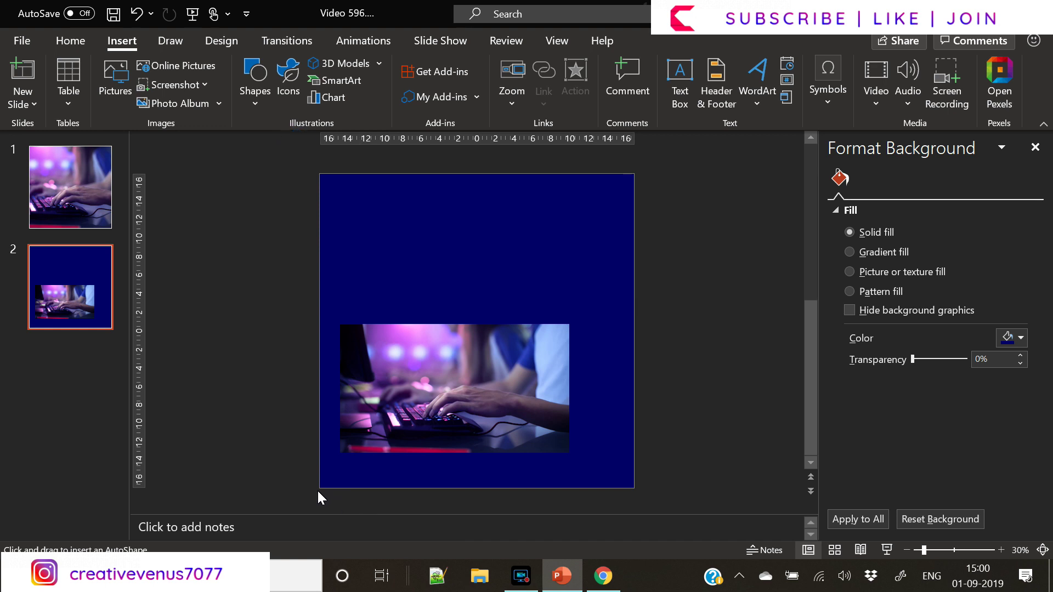
drag(318, 488, 569, 219)
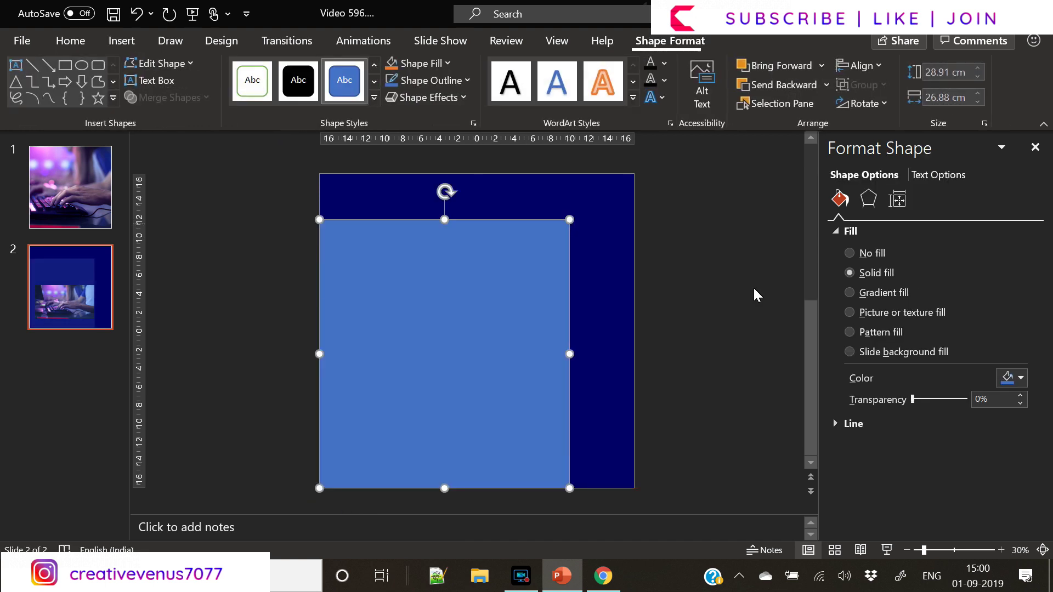
click(878, 424)
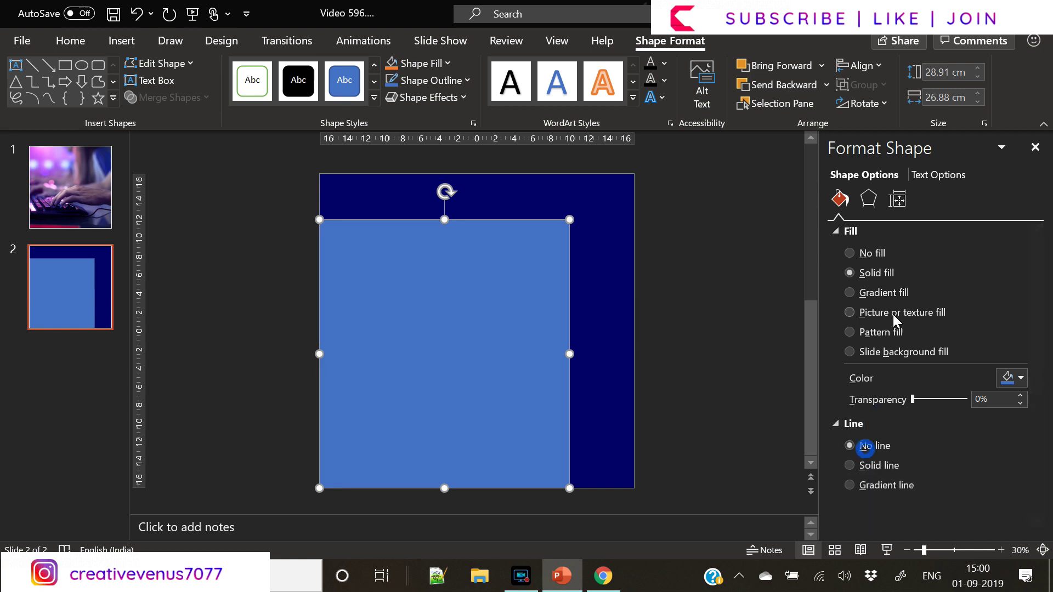
click(877, 292)
Trim the gradient to two stops, placing the first at 26% in red-orange.
click(1017, 483)
click(1017, 483)
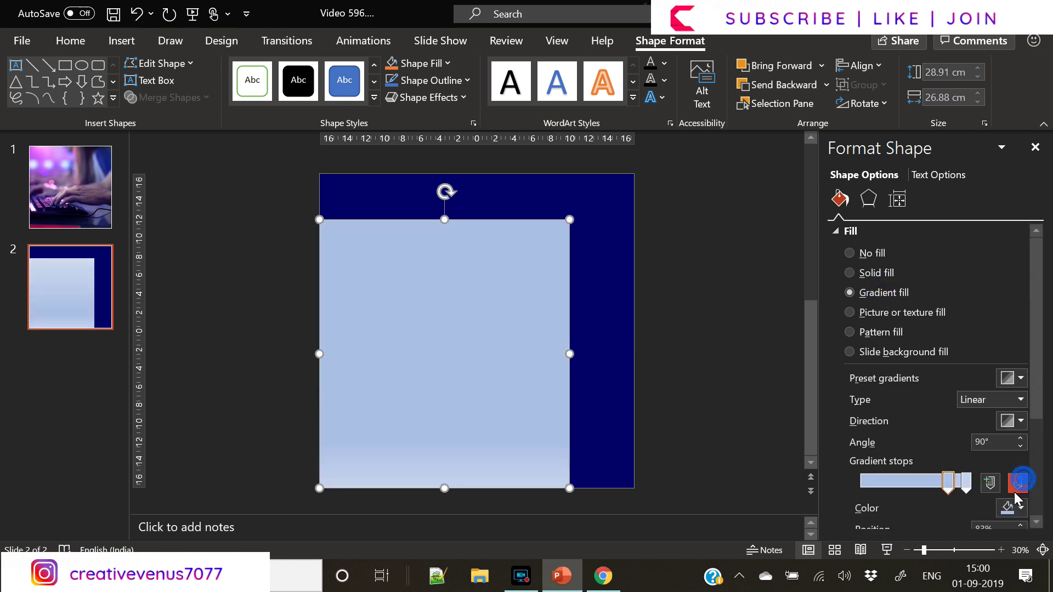
click(1017, 482)
scroll(1034, 396, down, 3)
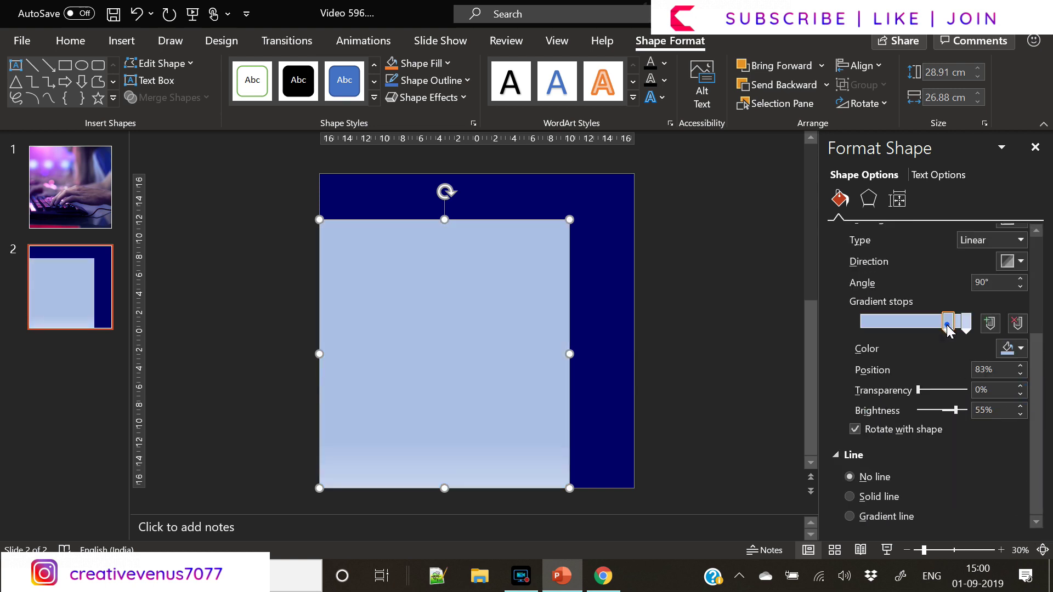
drag(948, 329, 888, 324)
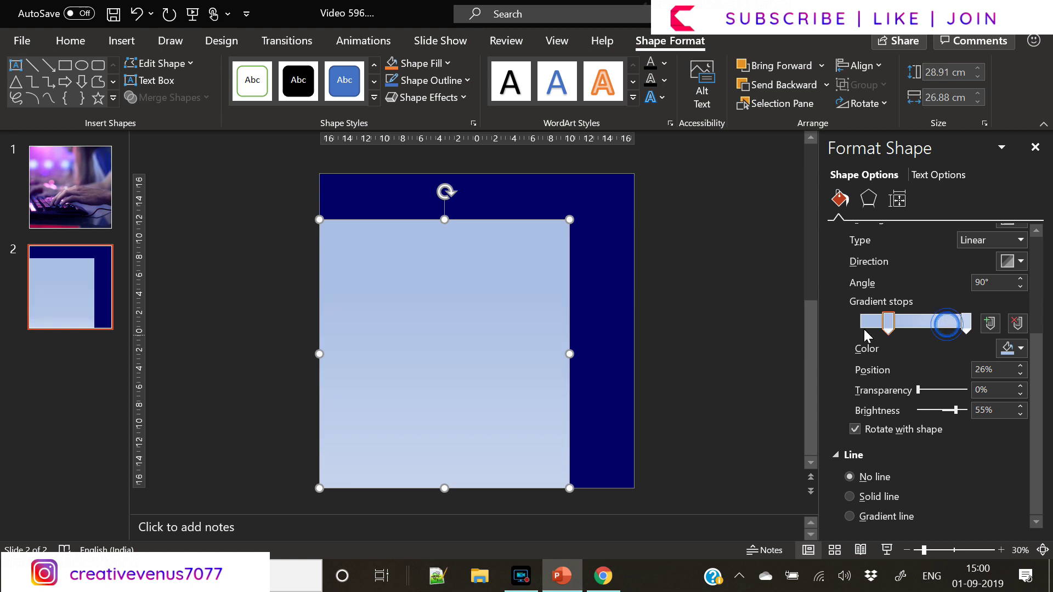
click(1018, 352)
click(965, 309)
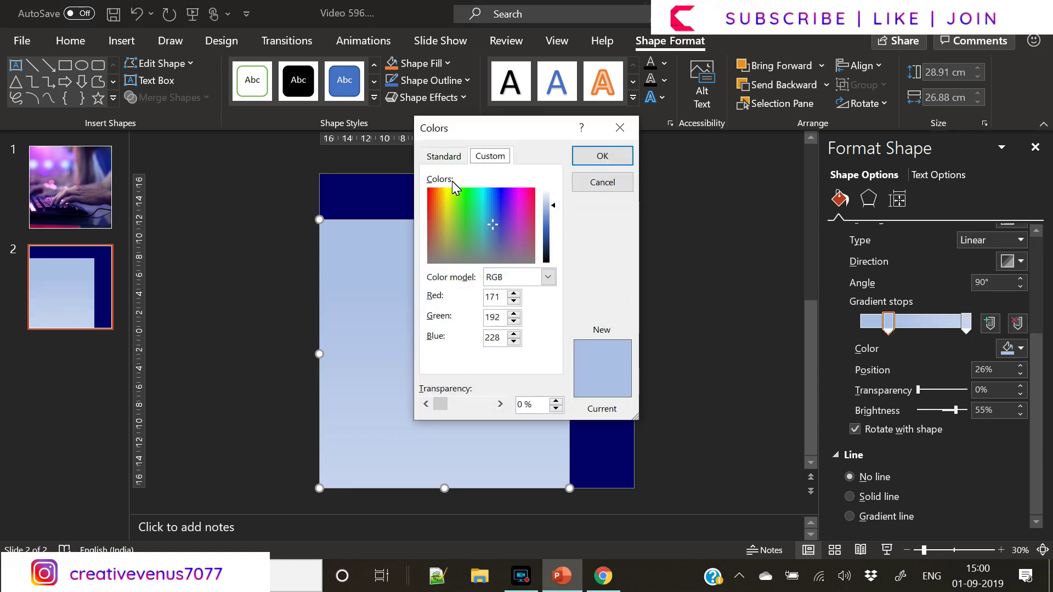
click(443, 156)
click(477, 259)
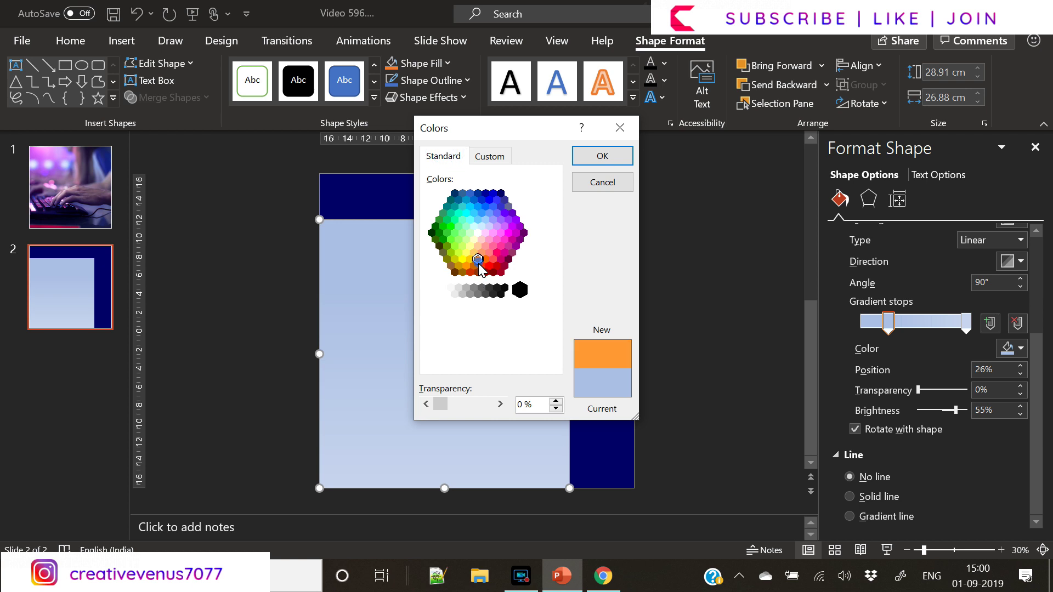
click(482, 266)
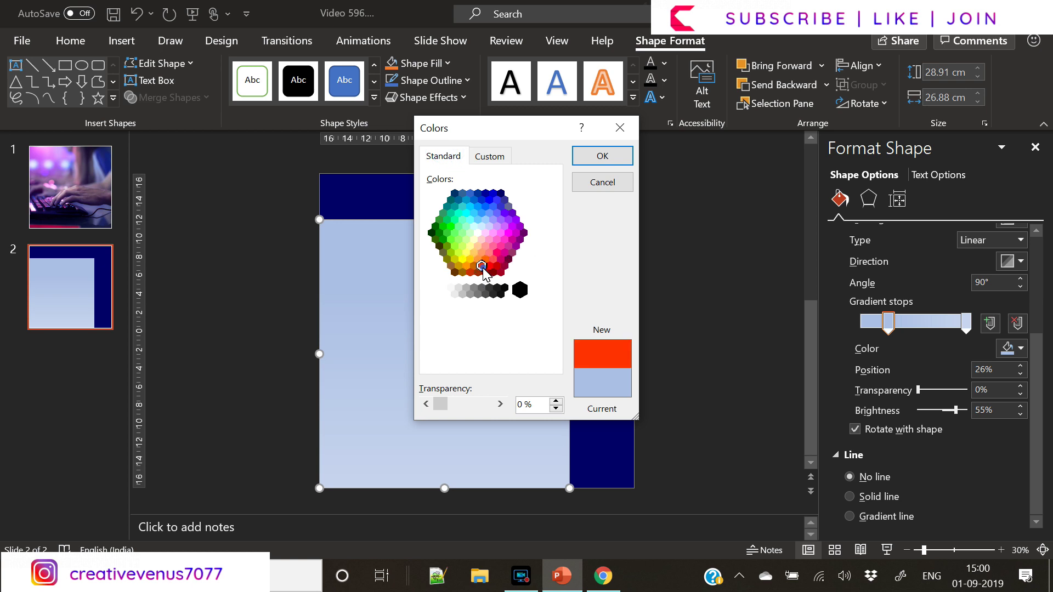
click(601, 155)
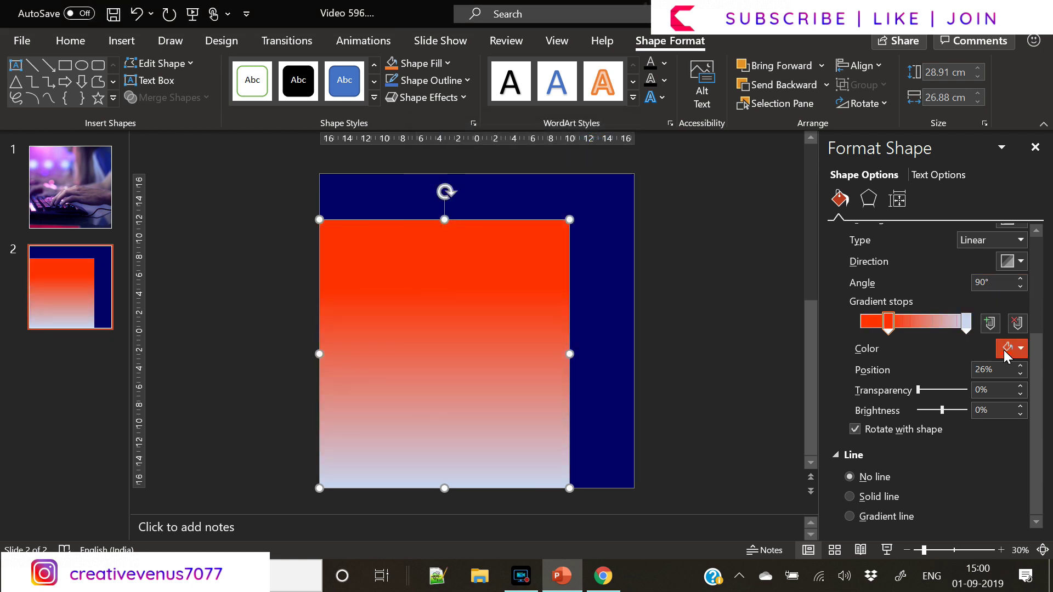
Set the gradient's end stop colour to magenta from the Standard palette.
click(966, 322)
click(1010, 347)
click(965, 312)
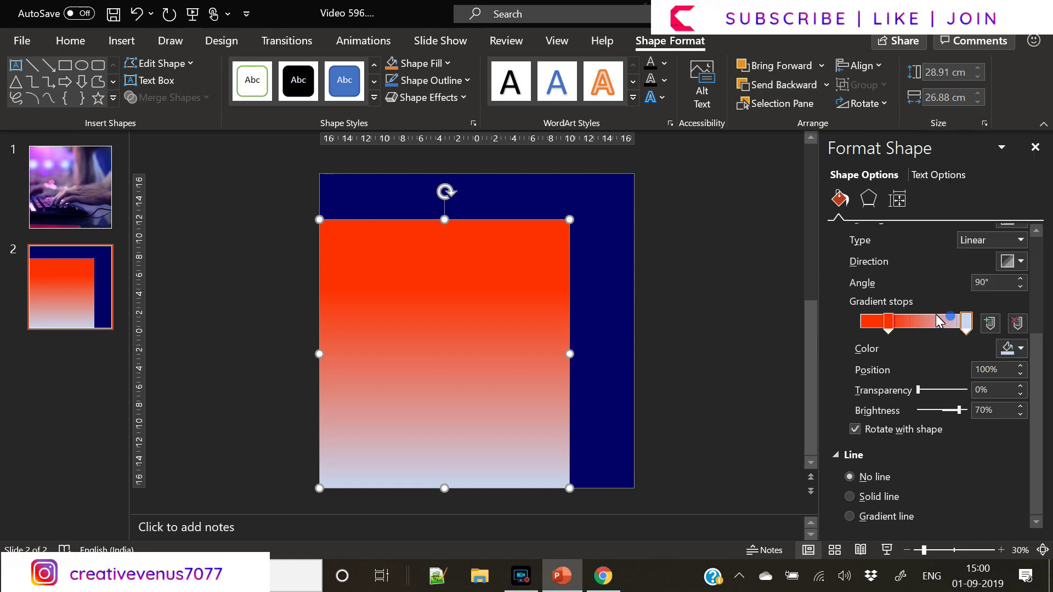
click(444, 157)
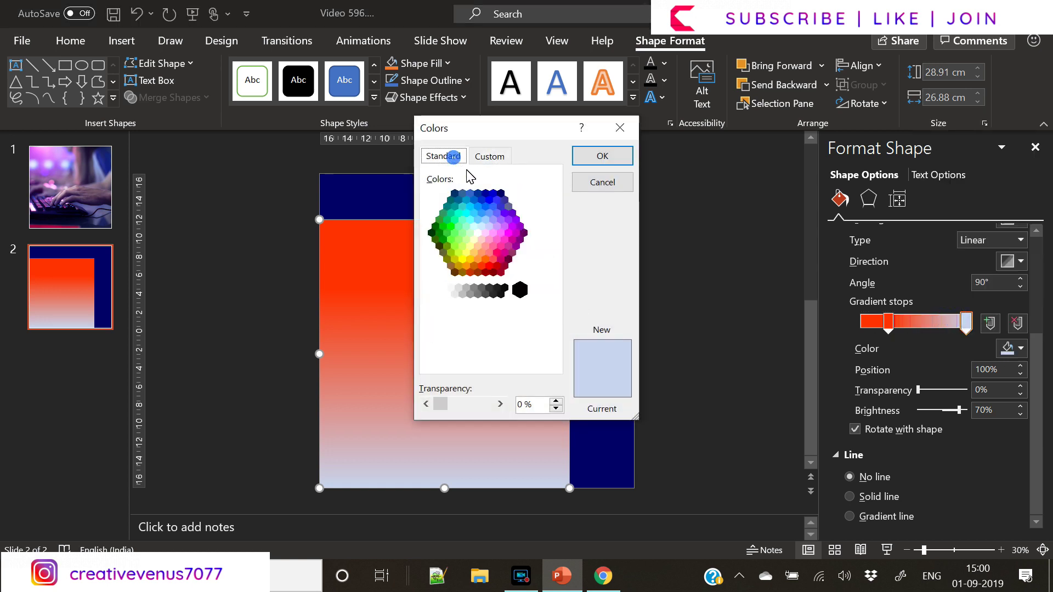
click(498, 269)
click(500, 260)
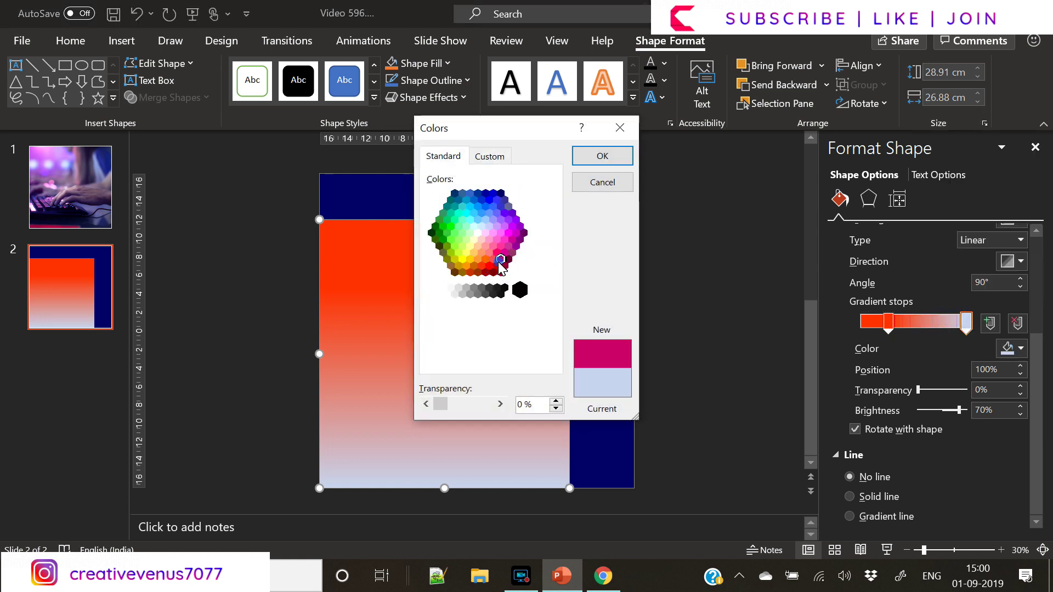
click(508, 259)
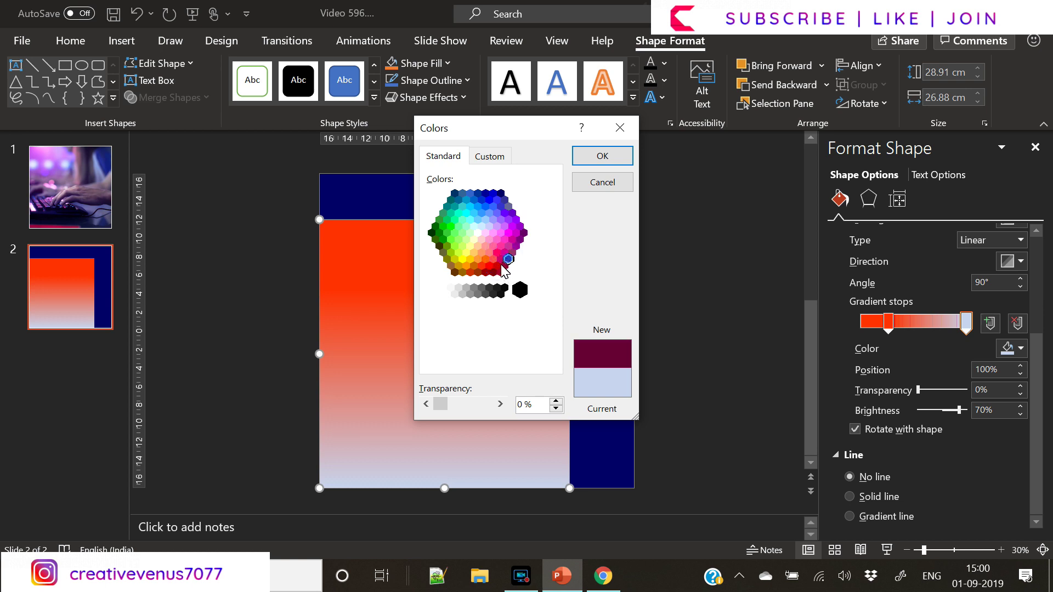
click(497, 266)
click(509, 259)
click(500, 259)
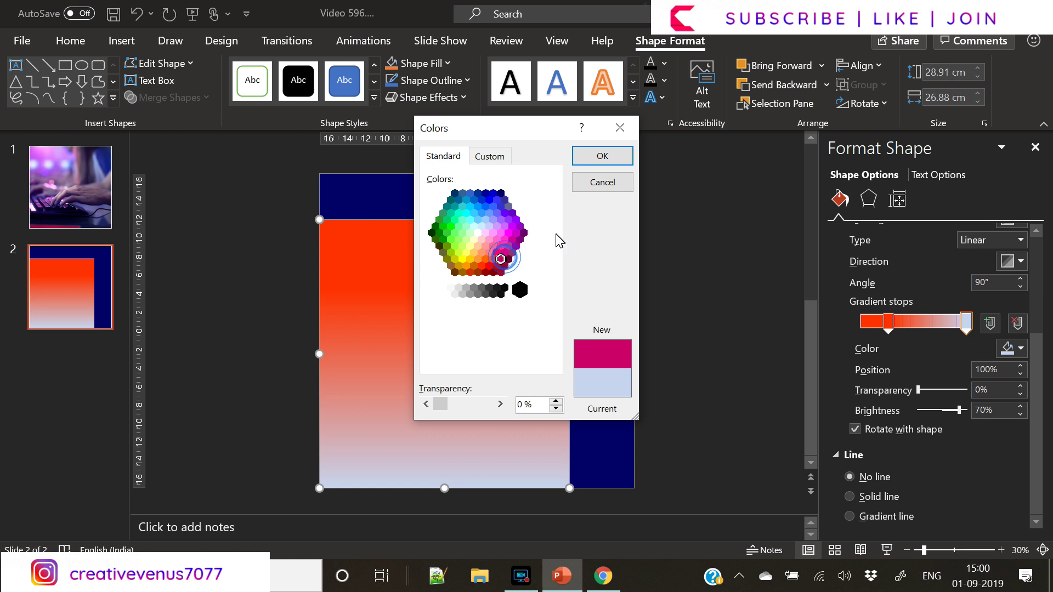
click(602, 156)
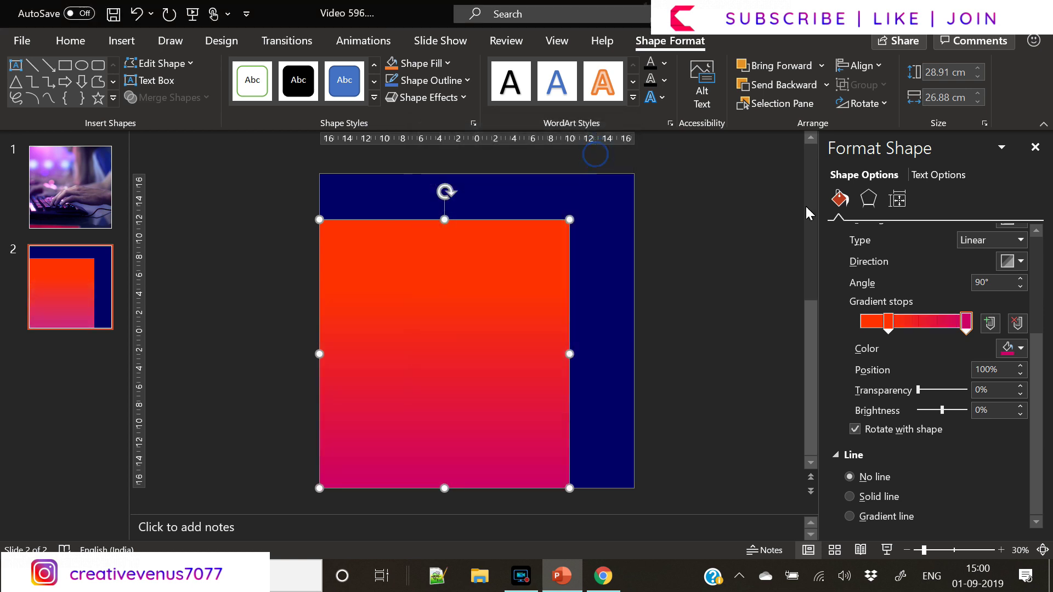
Make the second gradient stop 88% transparent and the end stop 25% transparent, shifting the faded stop to the start.
click(887, 329)
drag(918, 390, 954, 395)
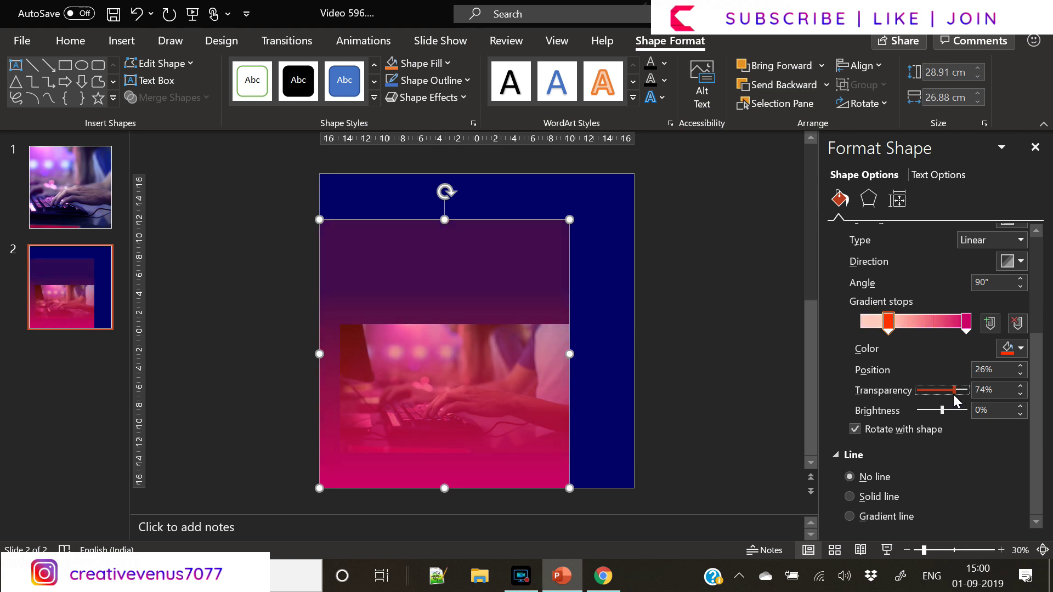
drag(955, 390, 961, 390)
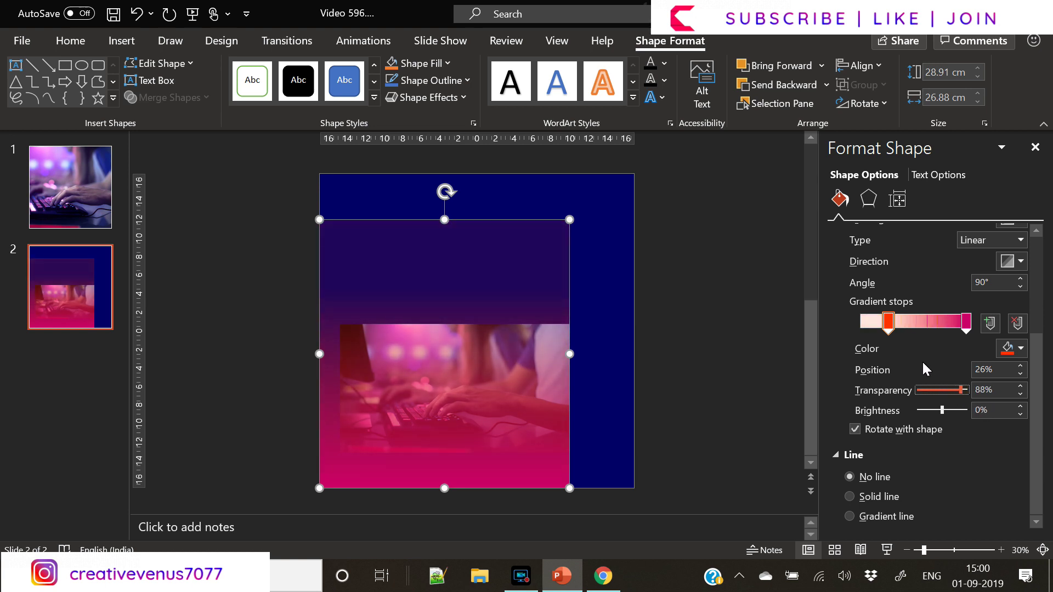
drag(890, 331, 897, 336)
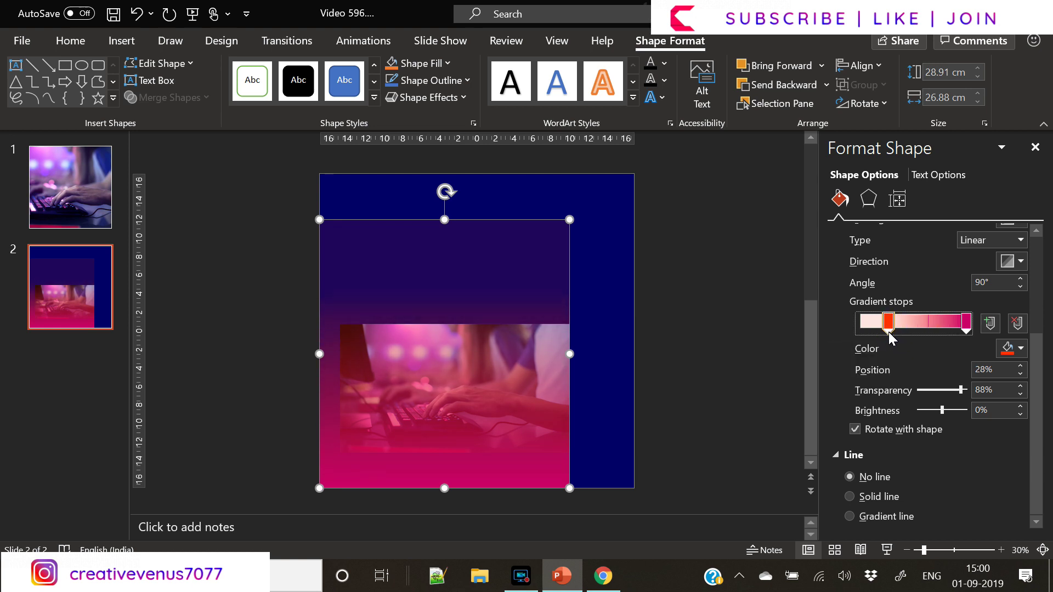
click(965, 329)
drag(921, 389, 934, 391)
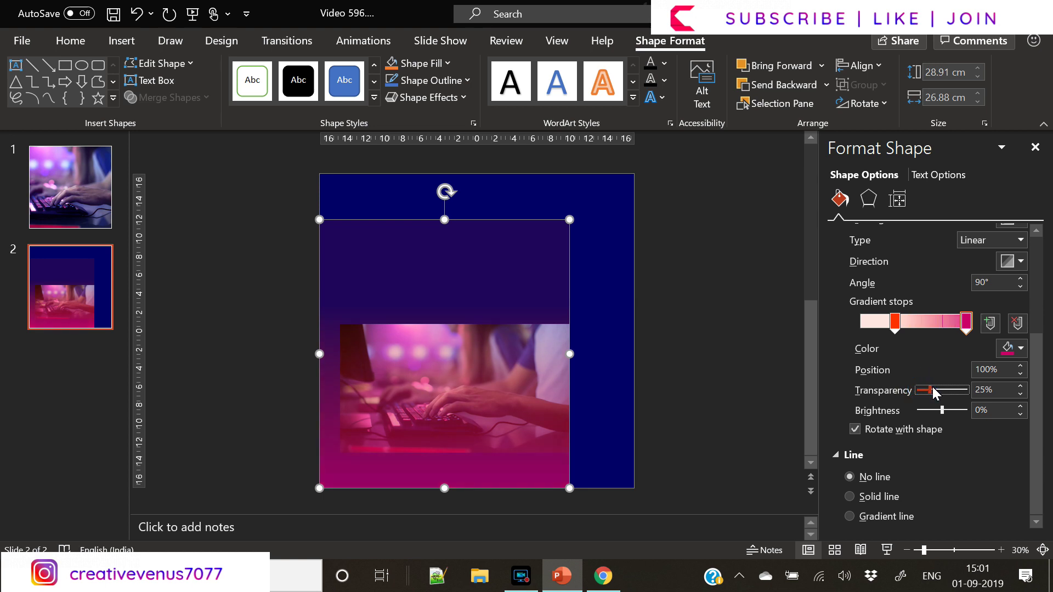
drag(893, 332, 866, 335)
Narrow the gradient rectangle from its right side.
click(708, 355)
click(483, 259)
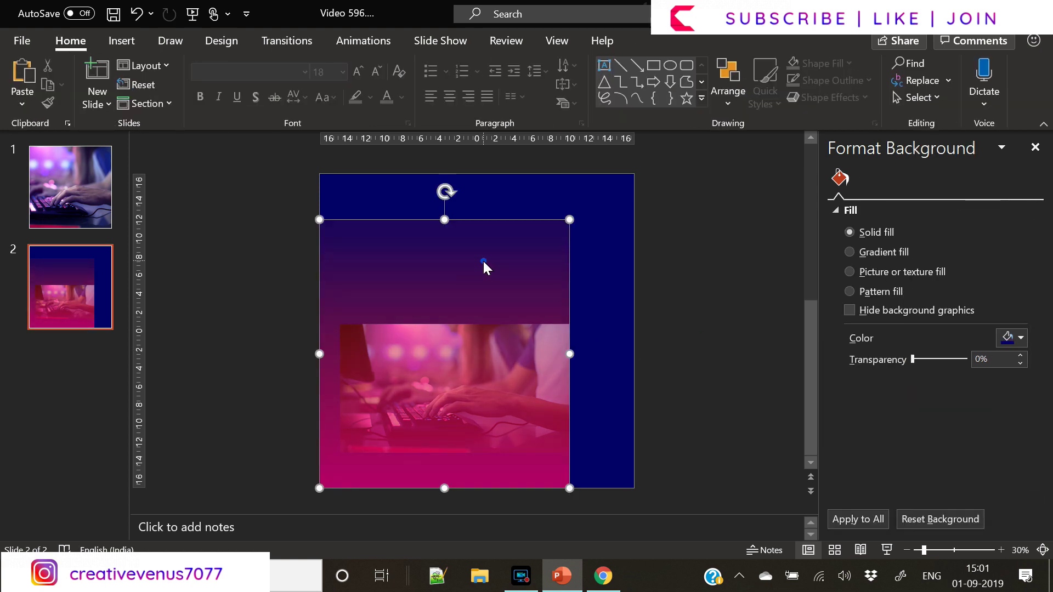
scroll(1039, 363, down, 3)
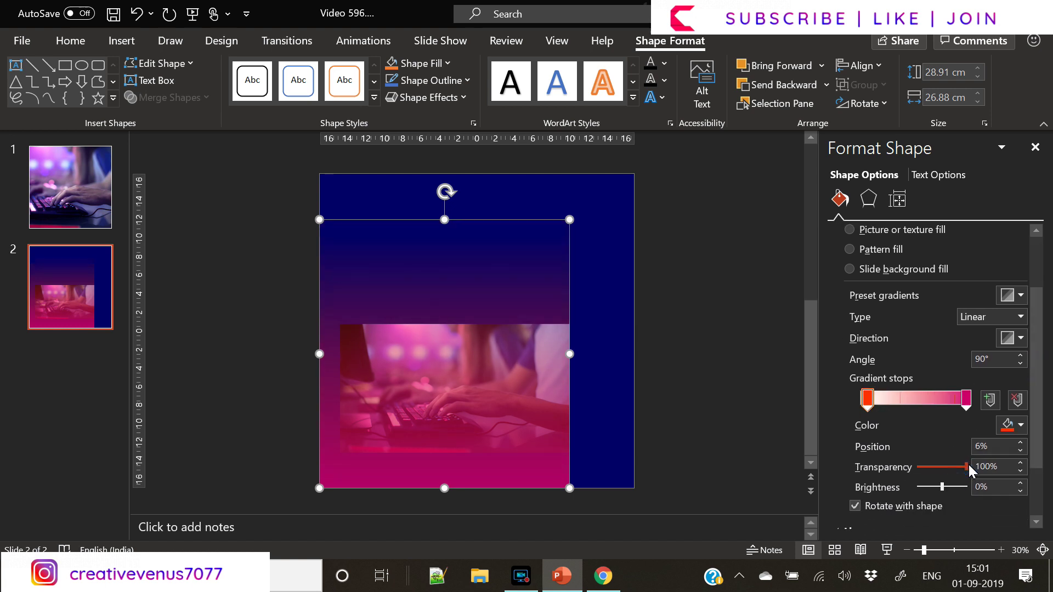
click(713, 384)
click(565, 363)
drag(569, 354, 519, 356)
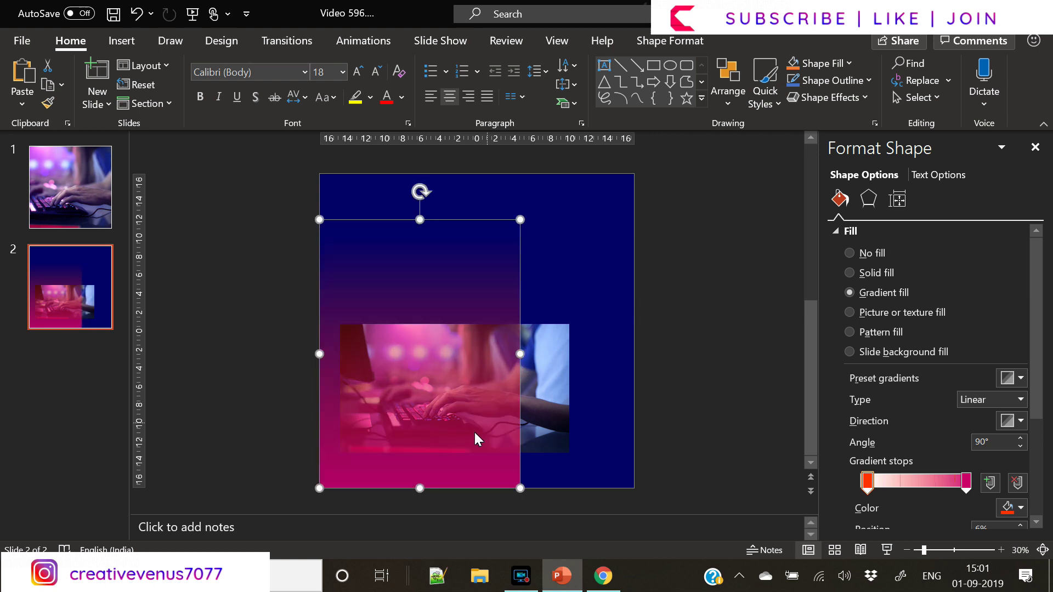
Shift a gradient stop left and colour the end stop orange.
drag(966, 491, 932, 488)
click(965, 482)
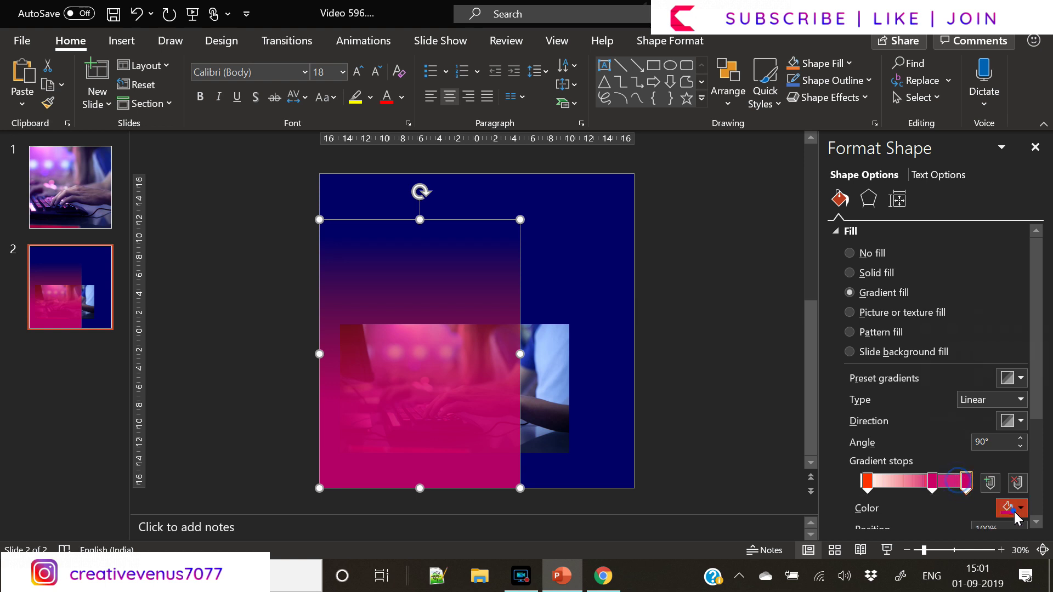
click(1016, 509)
click(968, 468)
click(466, 270)
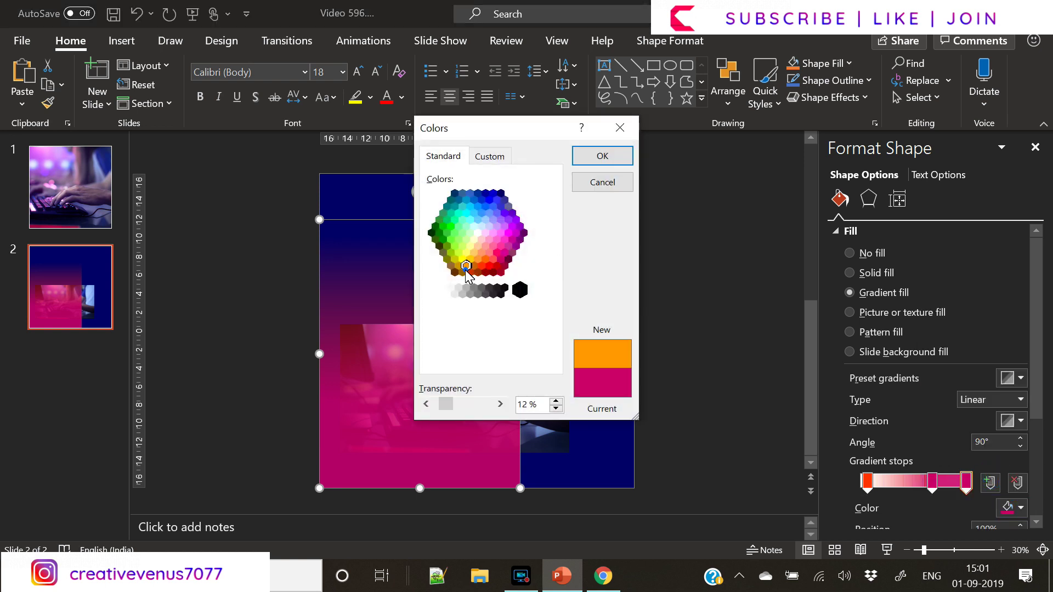
click(602, 156)
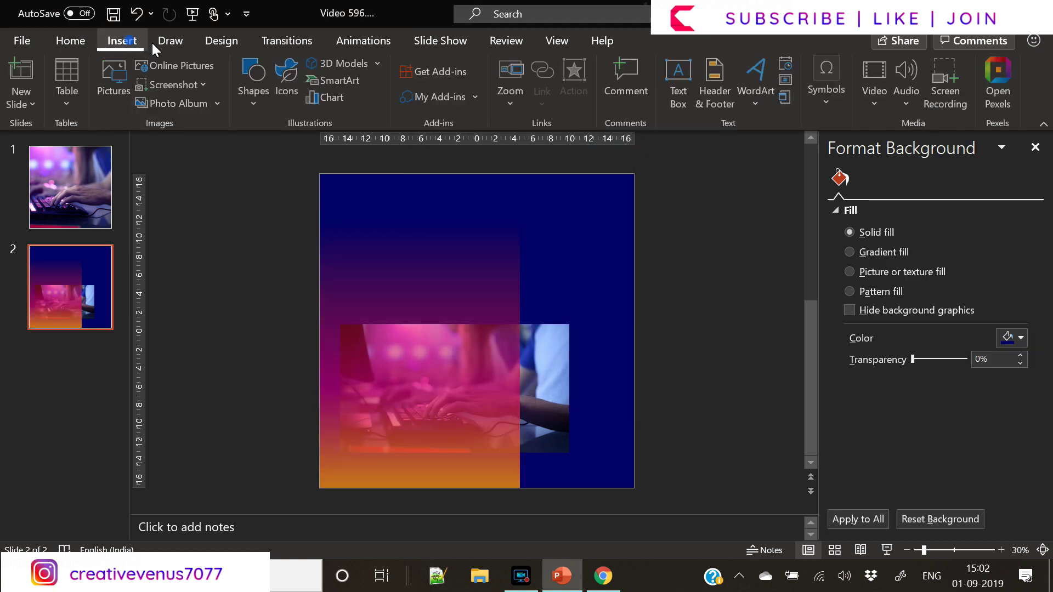
Draw a 3.9 cm ring shape beside the photo's right edge.
click(254, 92)
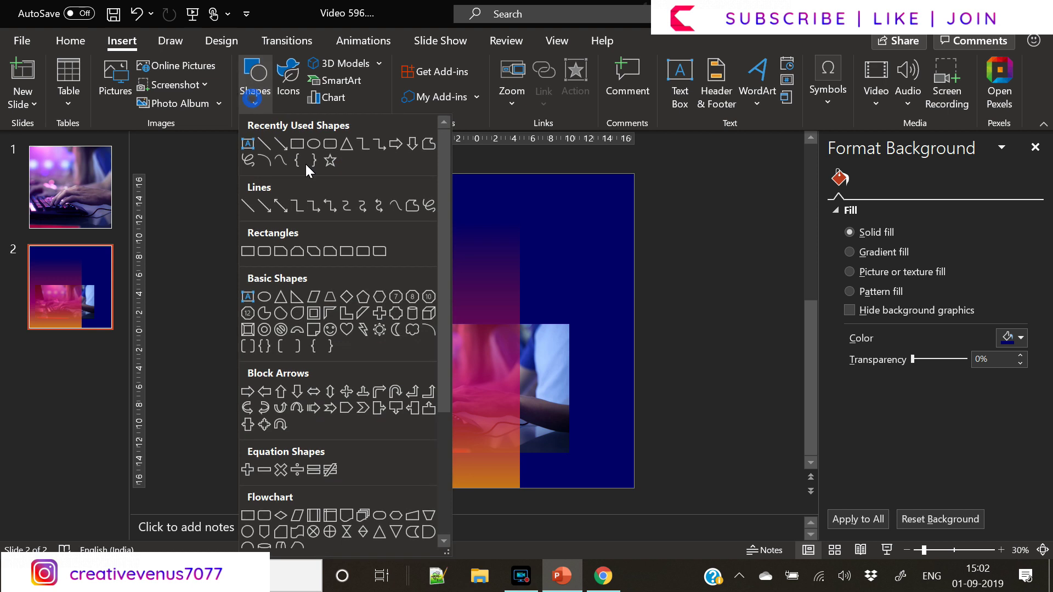
click(264, 329)
mouse_move(506, 329)
mouse_down()
mouse_move(551, 380)
mouse_move(568, 338)
mouse_move(579, 337)
mouse_move(547, 324)
mouse_up()
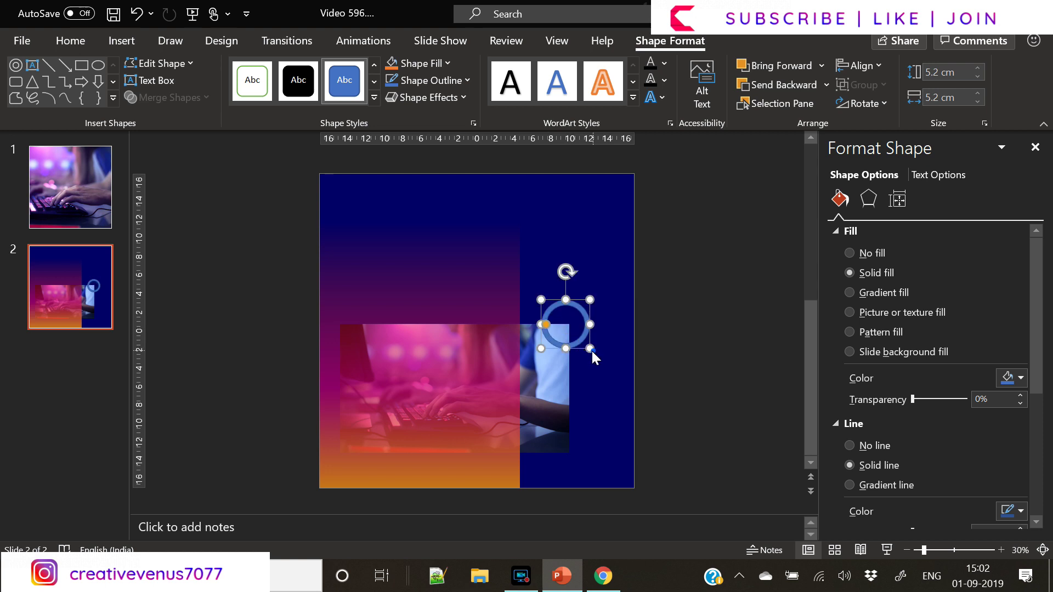
drag(591, 350, 583, 342)
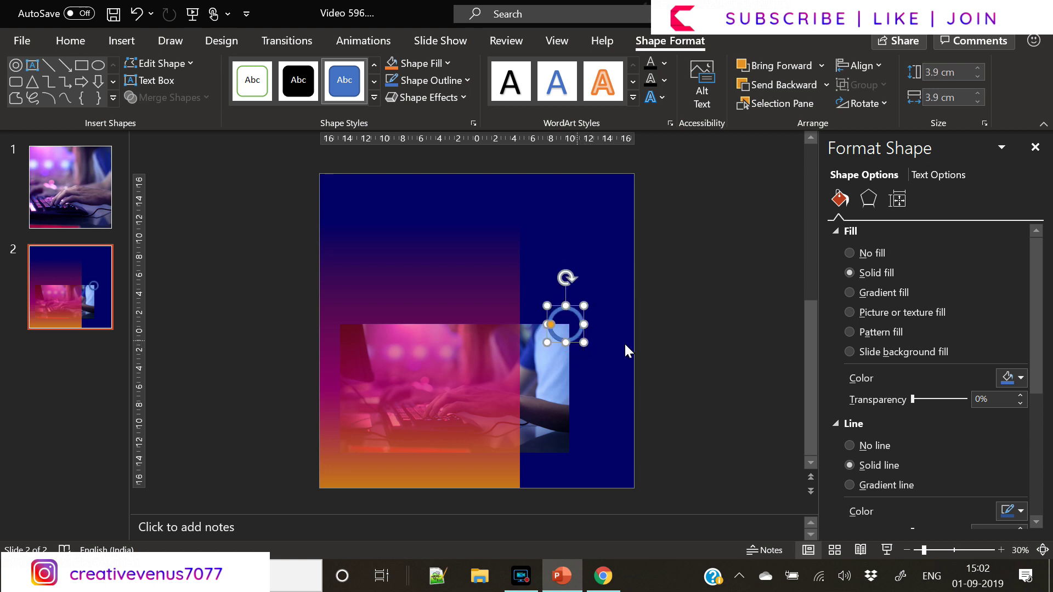
Give the ring no outline and a diagonal red-to-orange gradient, then position it by the photo.
click(864, 447)
click(885, 291)
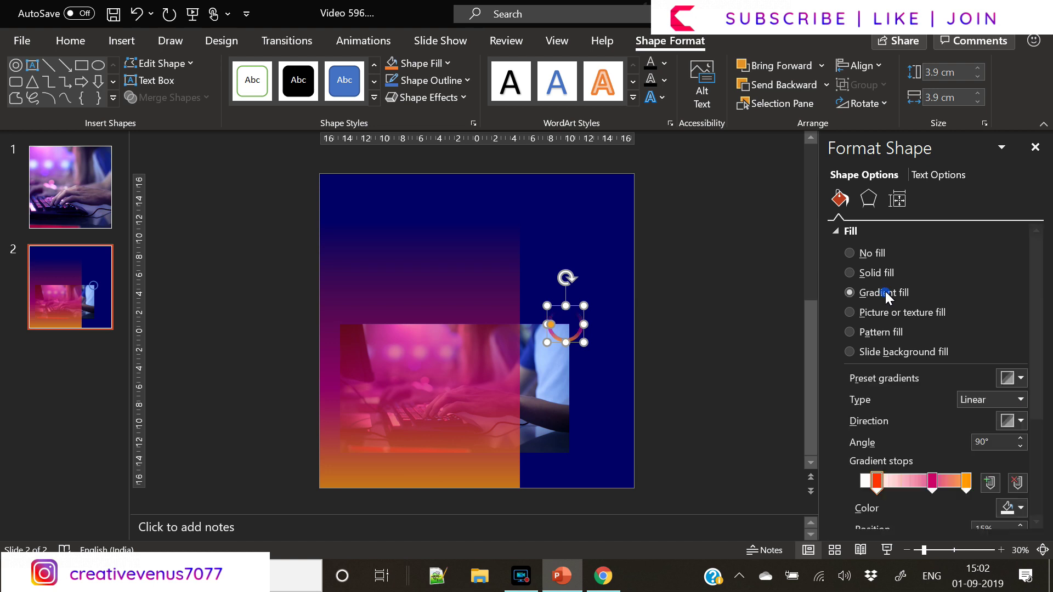
scroll(1047, 410, down, 3)
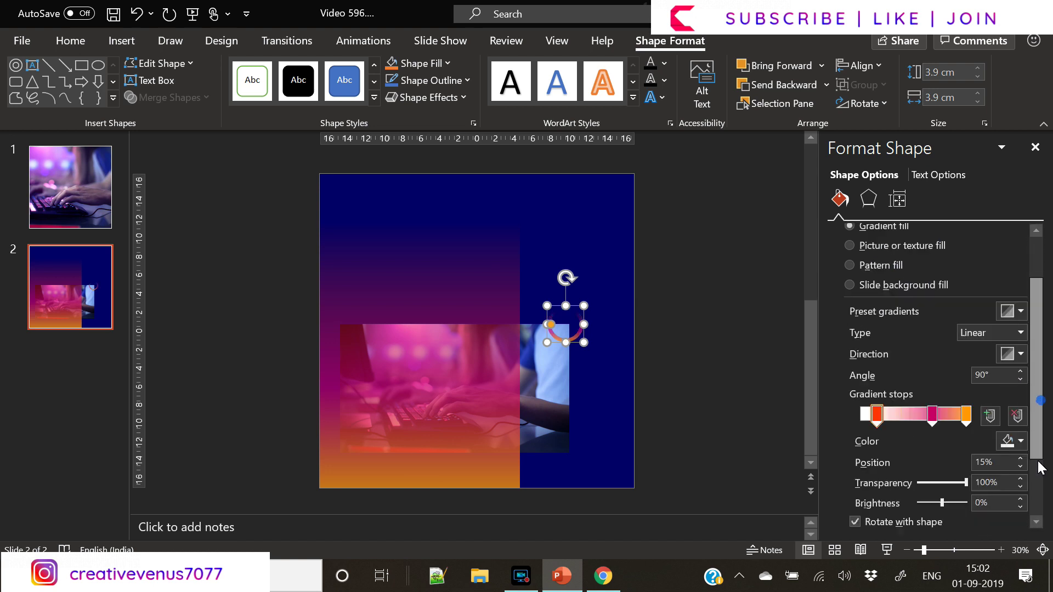
drag(963, 448, 918, 449)
click(932, 380)
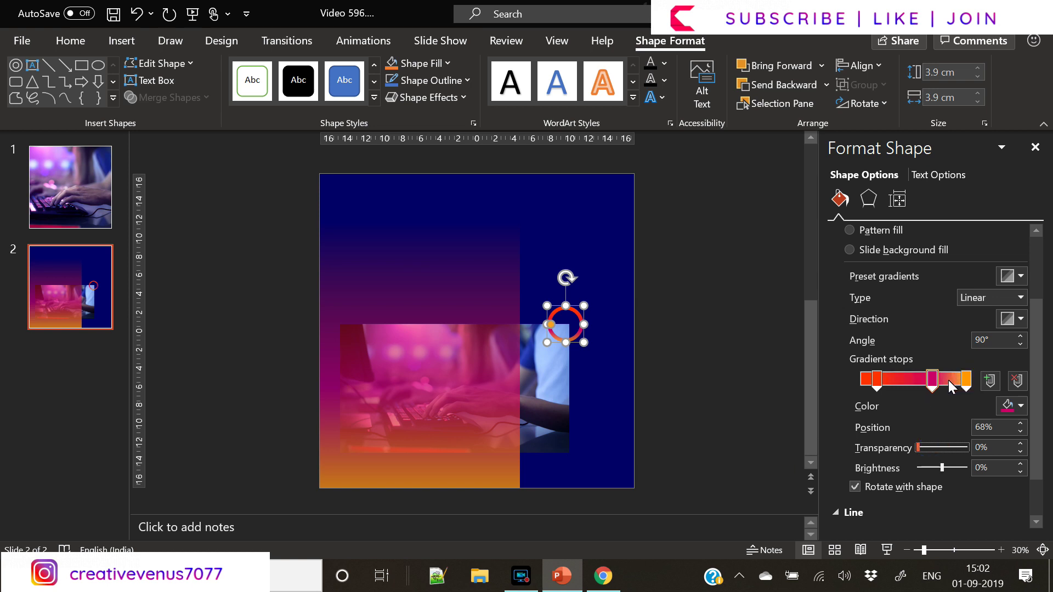
mouse_move(931, 380)
mouse_down()
mouse_move(915, 380)
mouse_move(952, 382)
mouse_move(942, 387)
mouse_up()
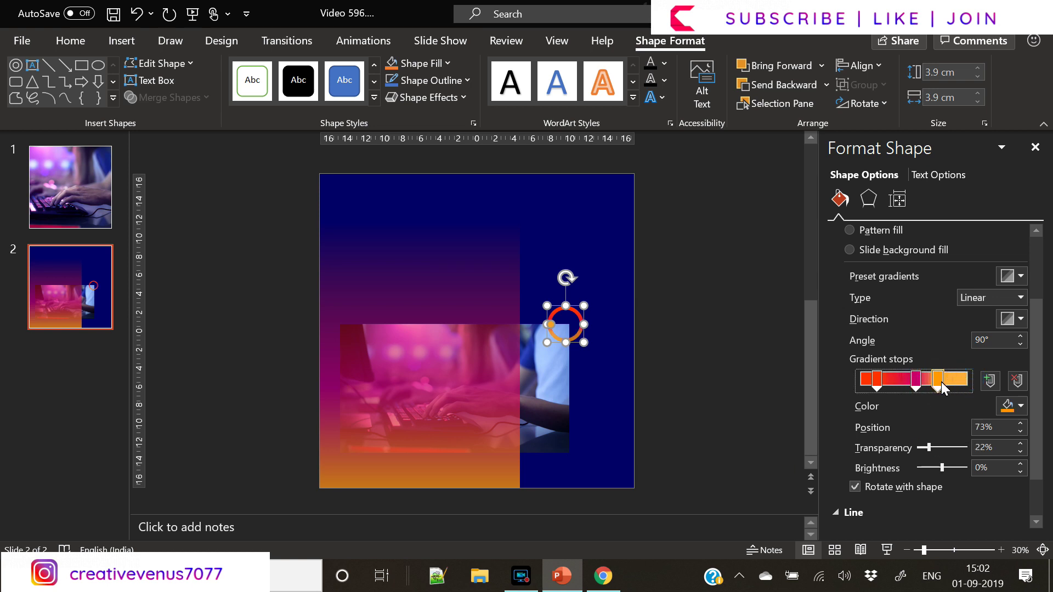
click(1021, 319)
click(915, 400)
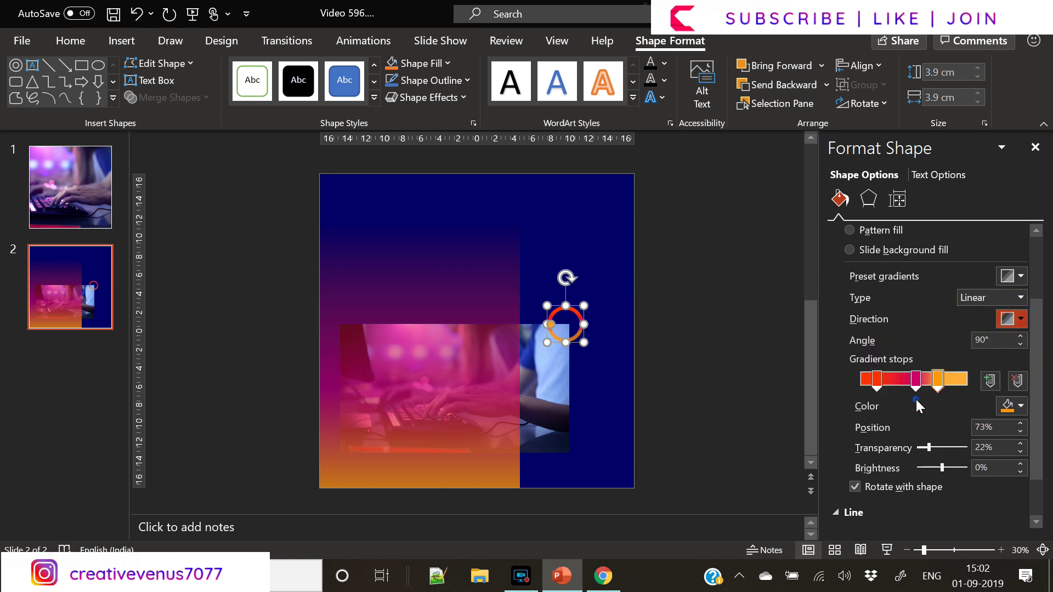
mouse_move(563, 339)
mouse_down()
mouse_move(535, 338)
mouse_move(579, 341)
mouse_up()
Widen the gradient rectangle slightly to the right.
click(719, 364)
click(717, 375)
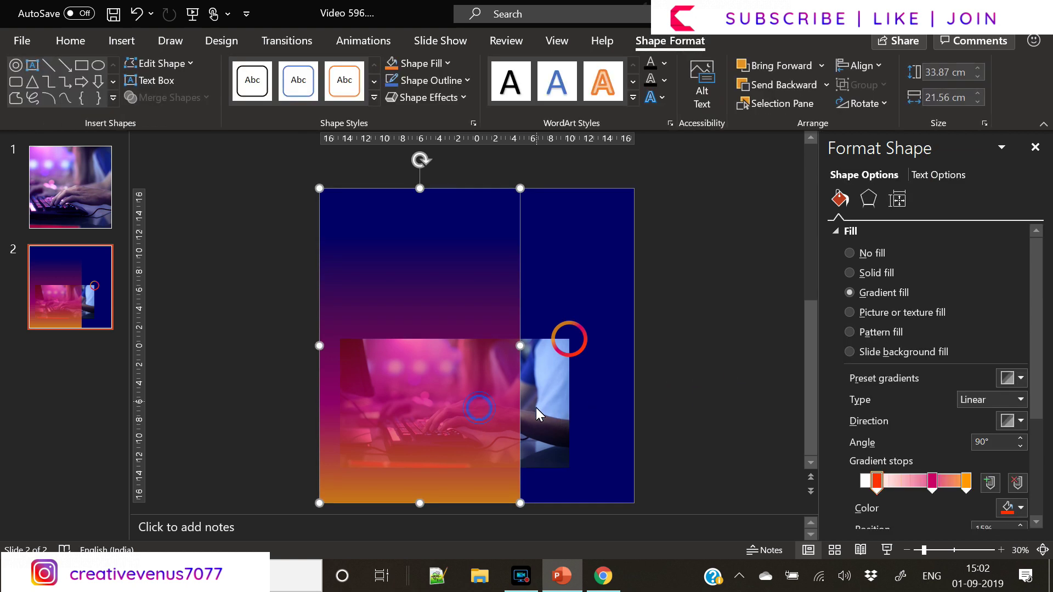
drag(519, 348, 532, 349)
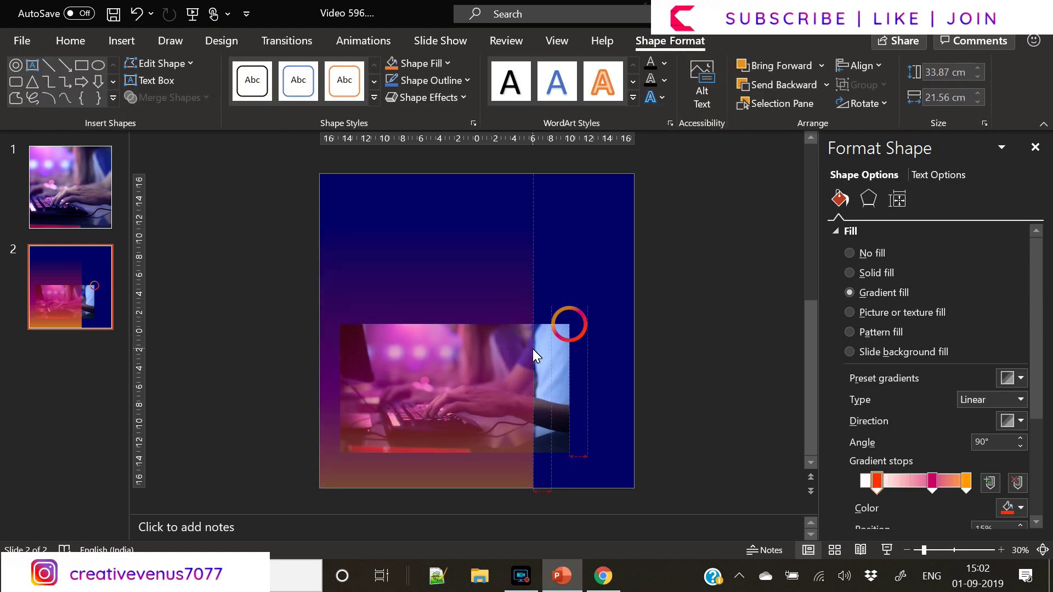
click(121, 40)
click(244, 100)
click(263, 144)
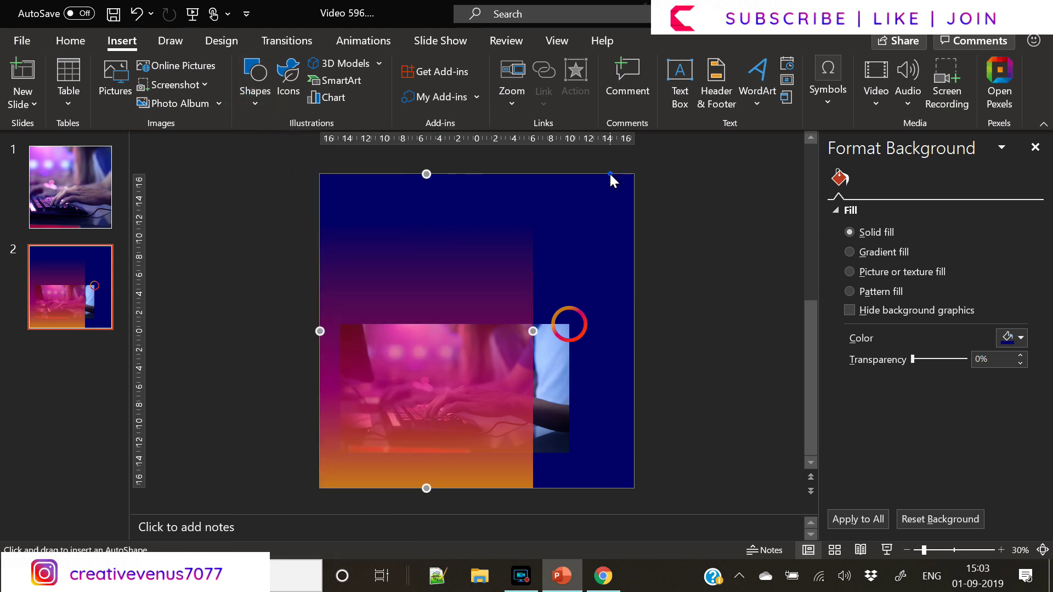
Draw a vertical line down from the slide's top edge and colour it white.
drag(610, 174, 611, 319)
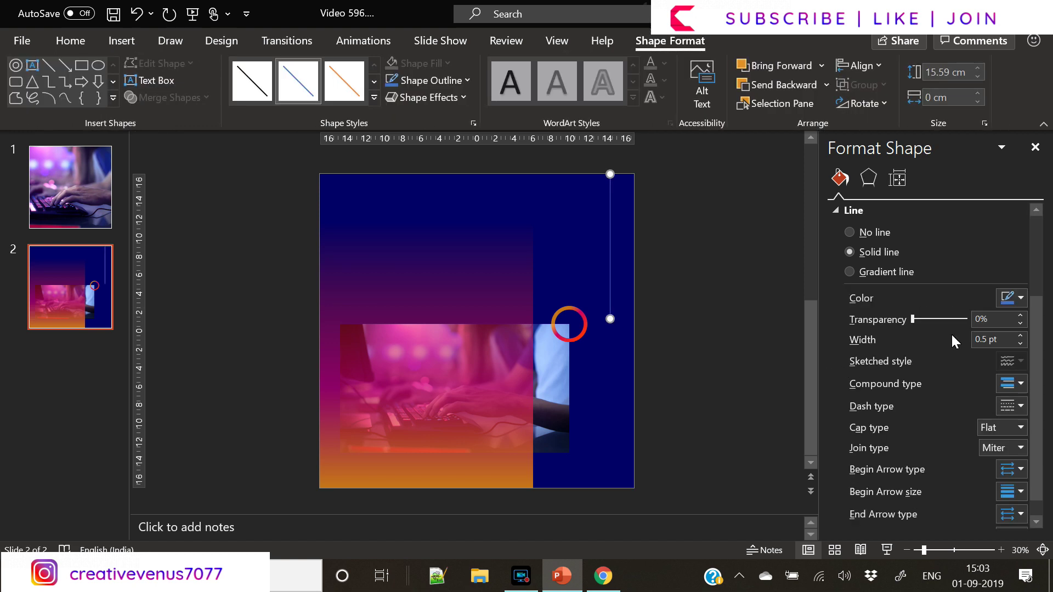
click(1019, 299)
click(925, 337)
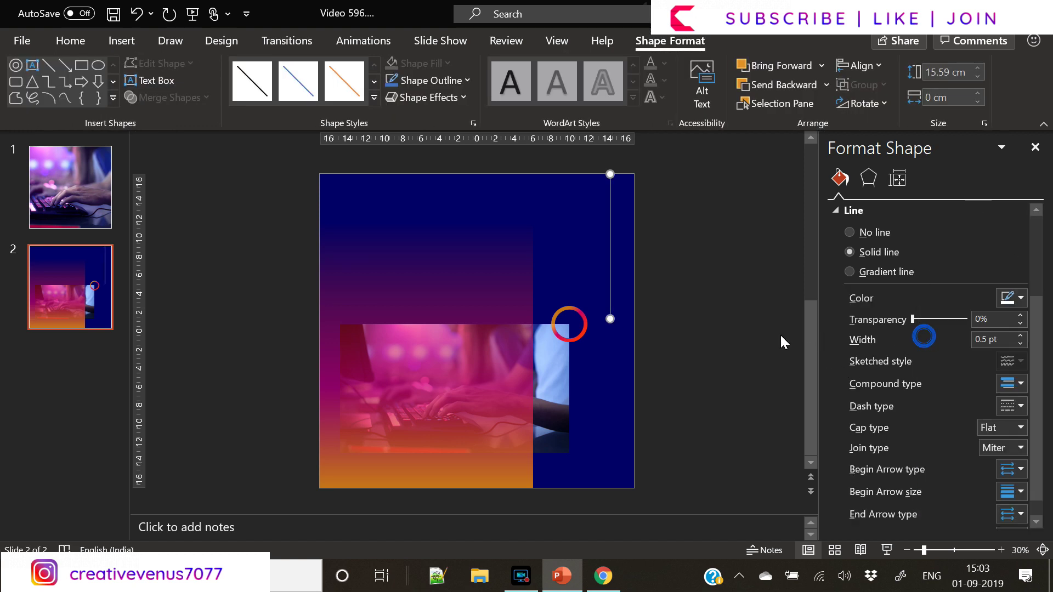
click(725, 318)
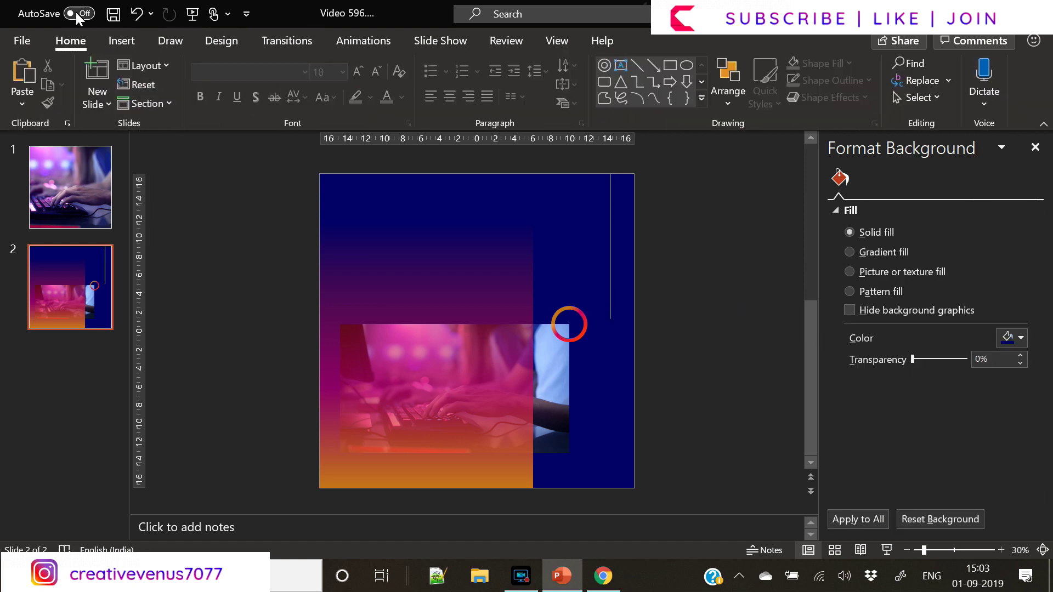
Draw an empty text box above the photo.
click(117, 42)
click(680, 82)
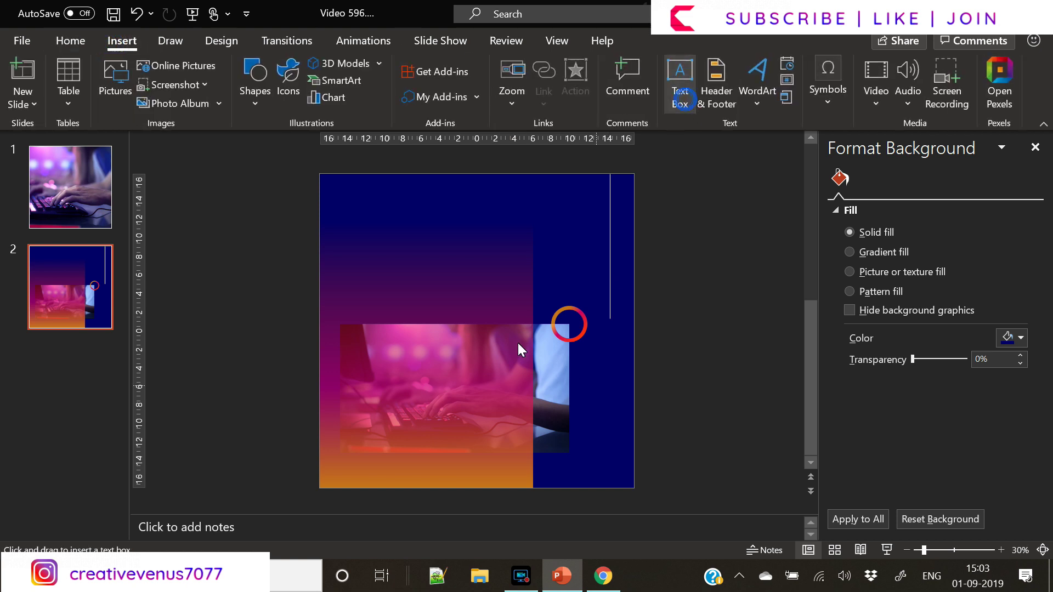
drag(372, 250, 540, 281)
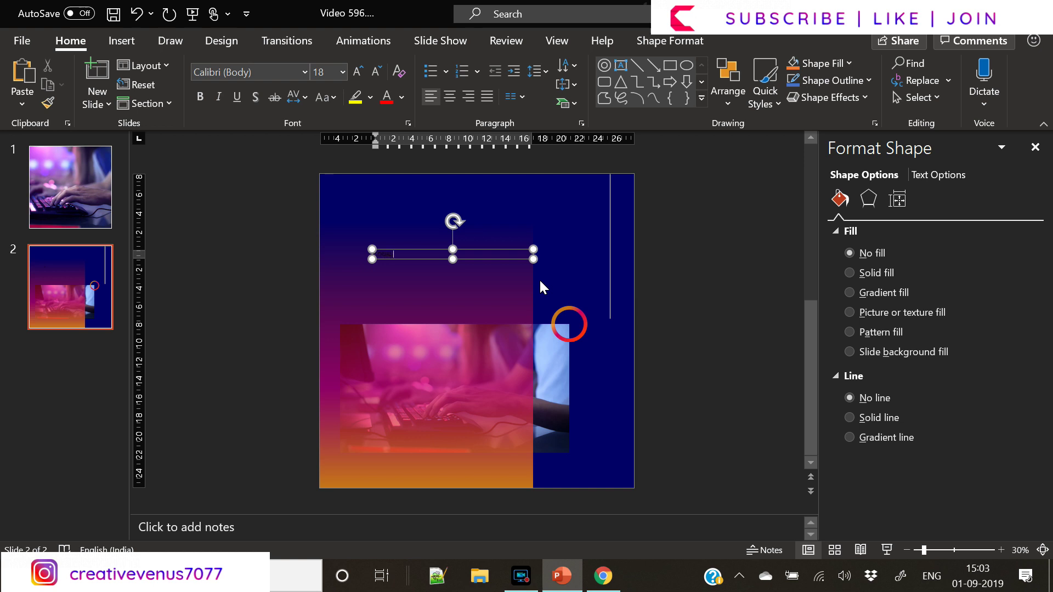
Format the SOCIAL DESIGN TEMPLATE text as white Raleway with Very Loose character spacing.
text(min)
key(ctrl+a)
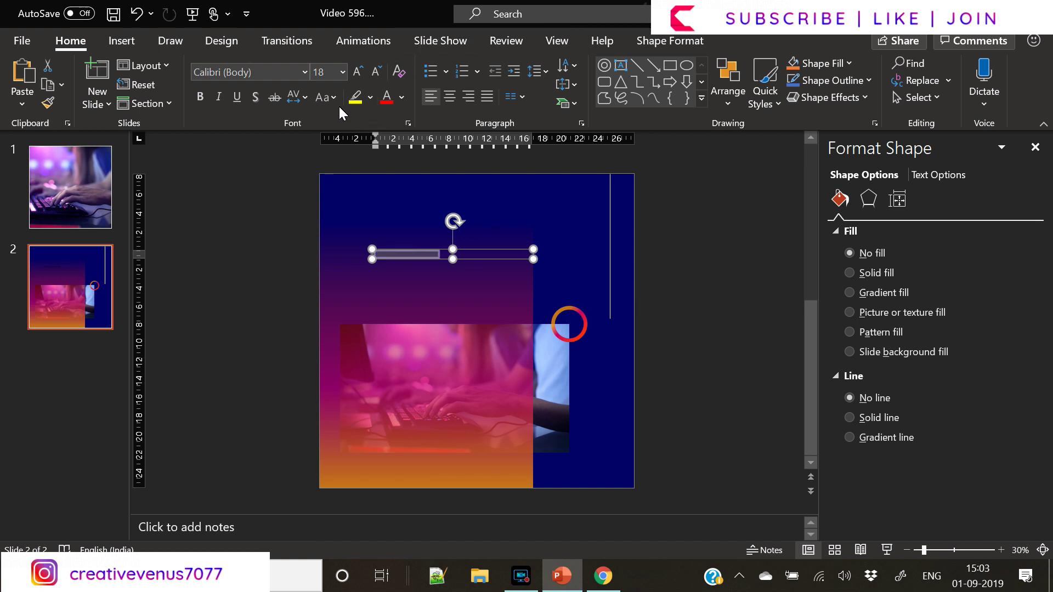
click(242, 72)
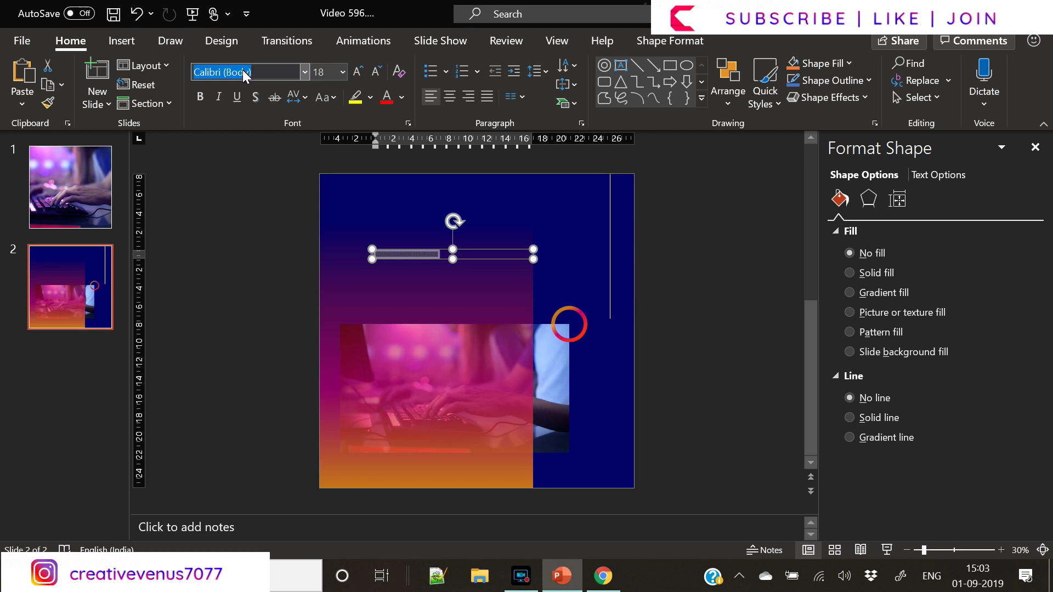
text(Raleway)
key(Return)
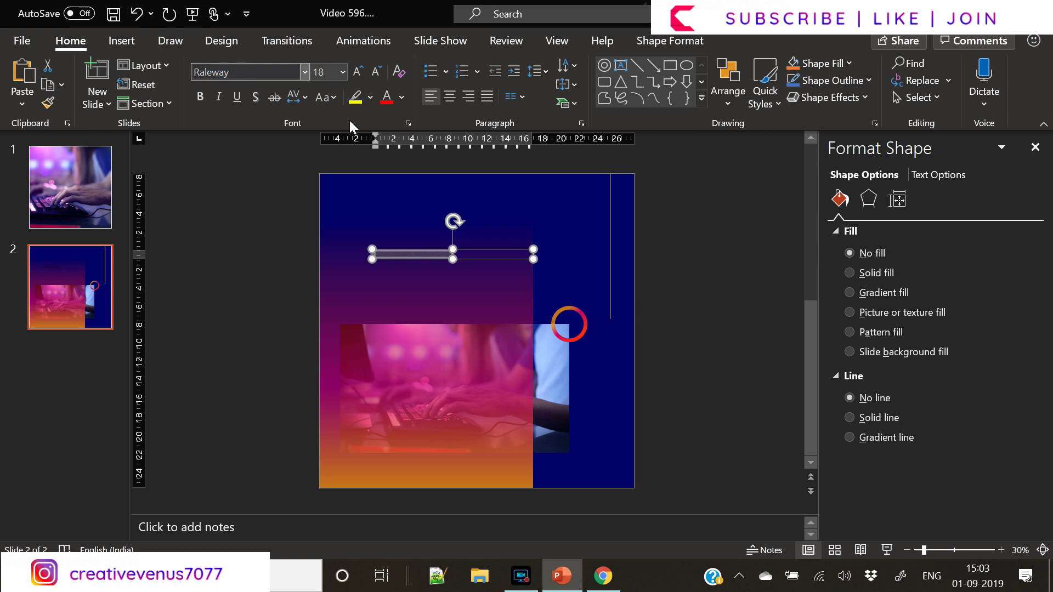
click(401, 97)
click(387, 135)
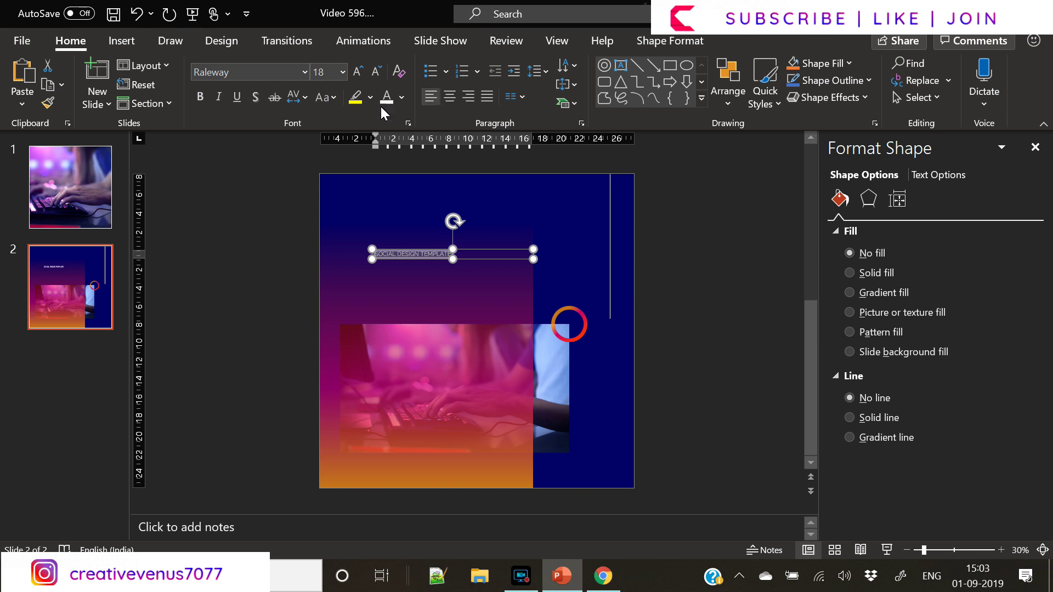
click(305, 97)
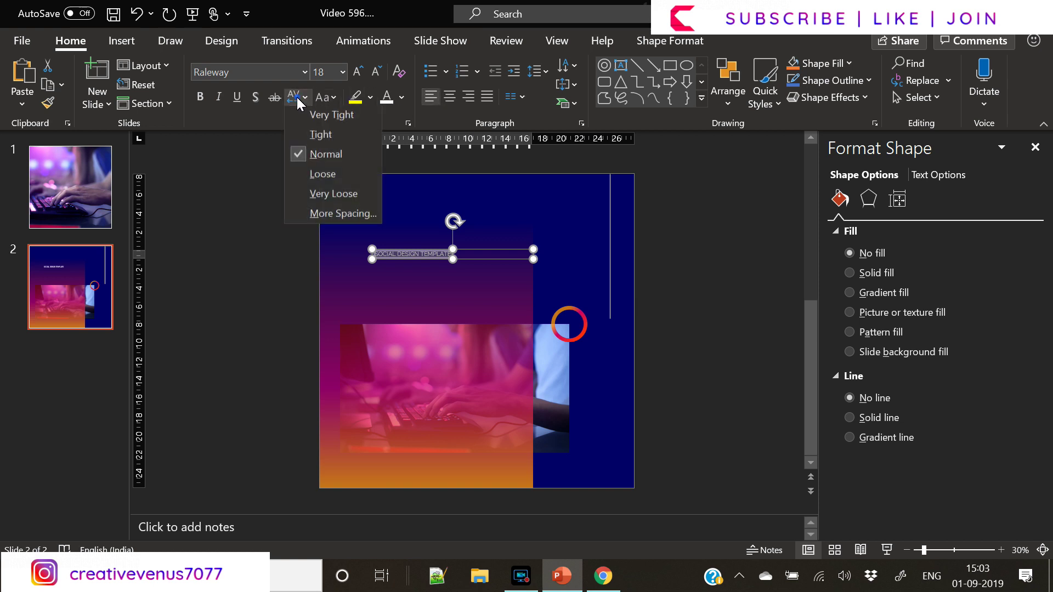
click(324, 193)
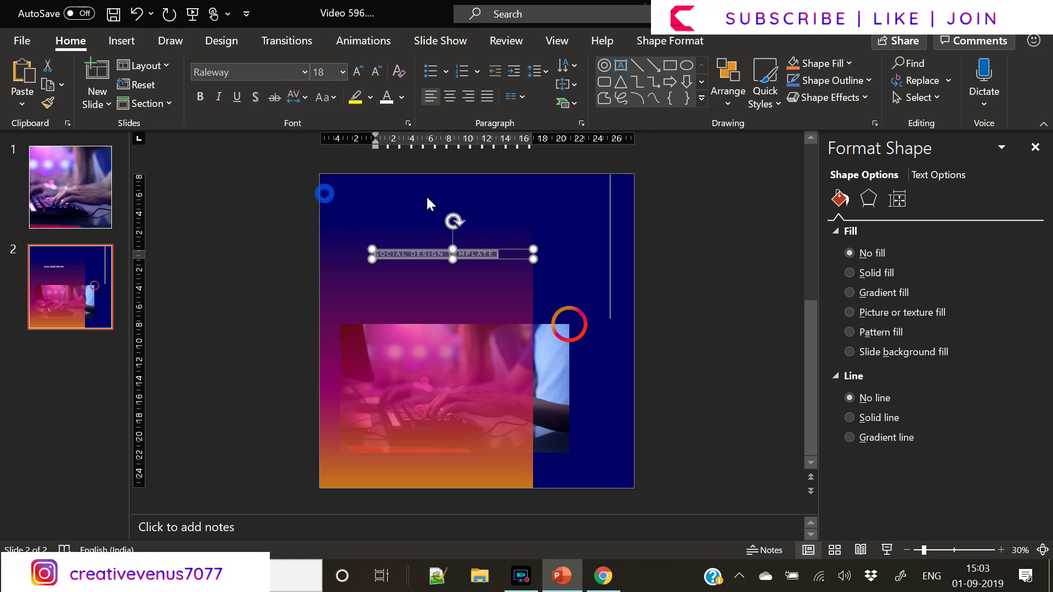
Rotate the text box 90° right and move it to the slide's right edge below the line.
click(663, 42)
click(884, 103)
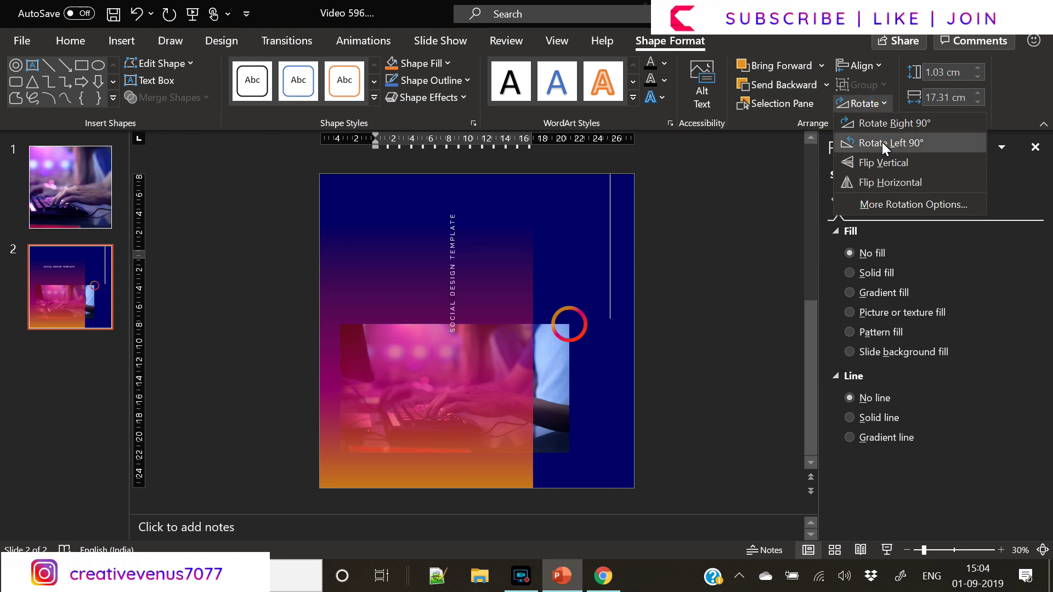
click(884, 125)
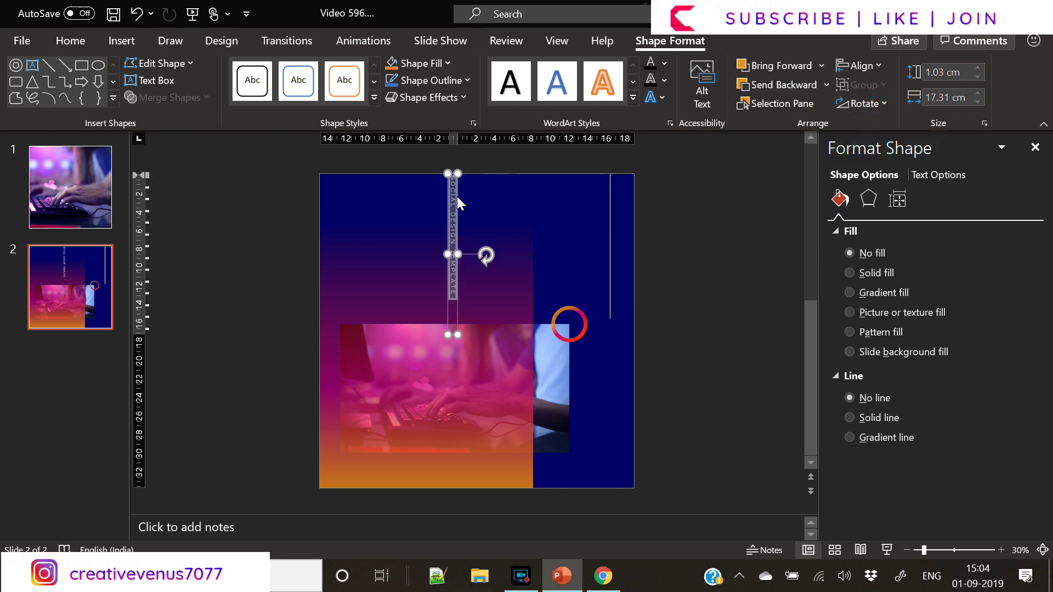
drag(457, 198, 613, 352)
click(676, 170)
click(123, 41)
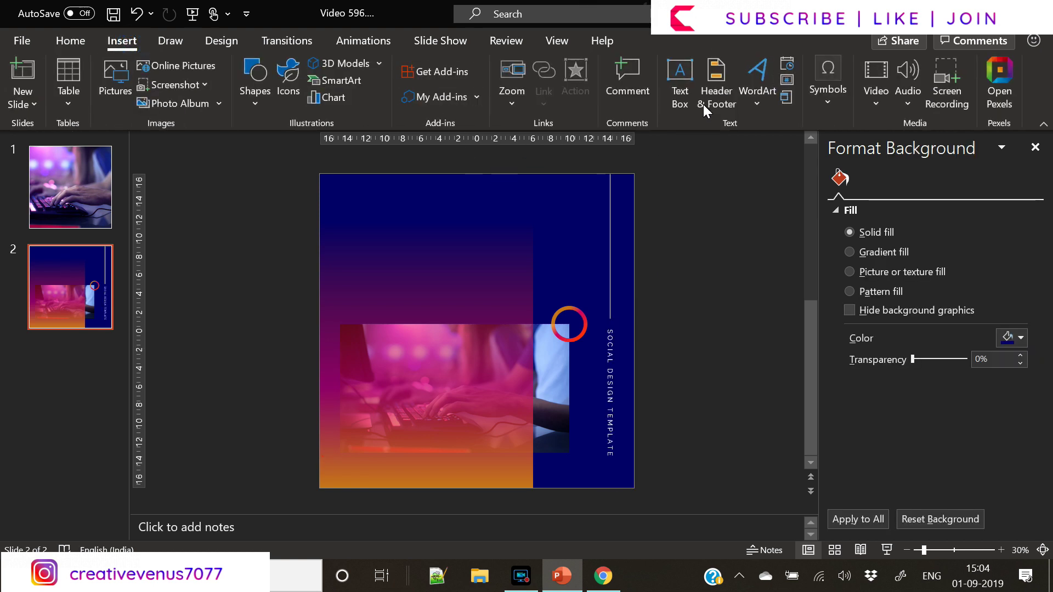
Add a text box over the lower photo reading 'CREATIVE VENUS'.
click(680, 93)
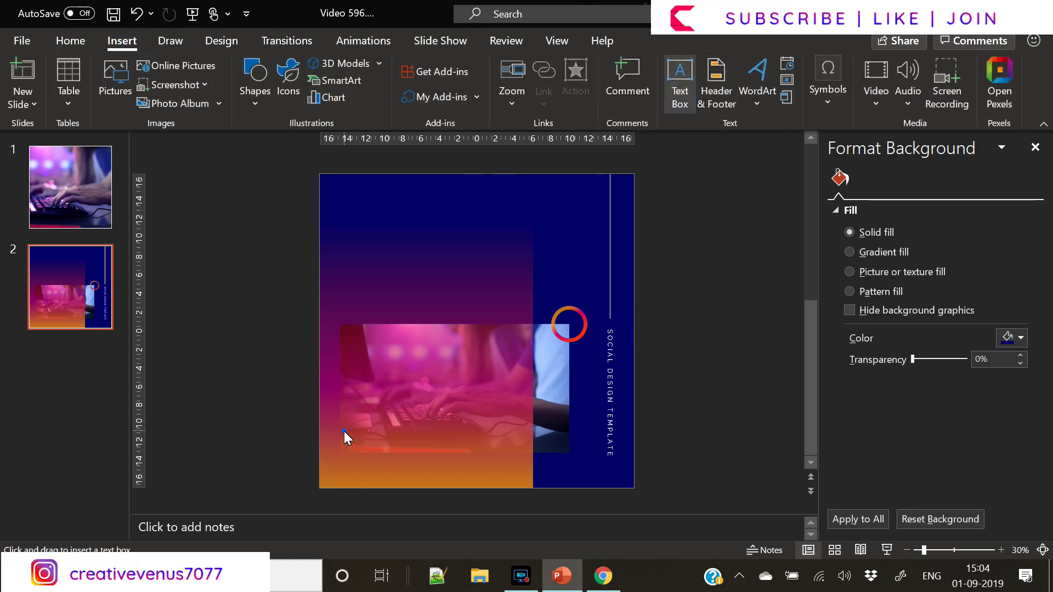
drag(344, 431, 501, 453)
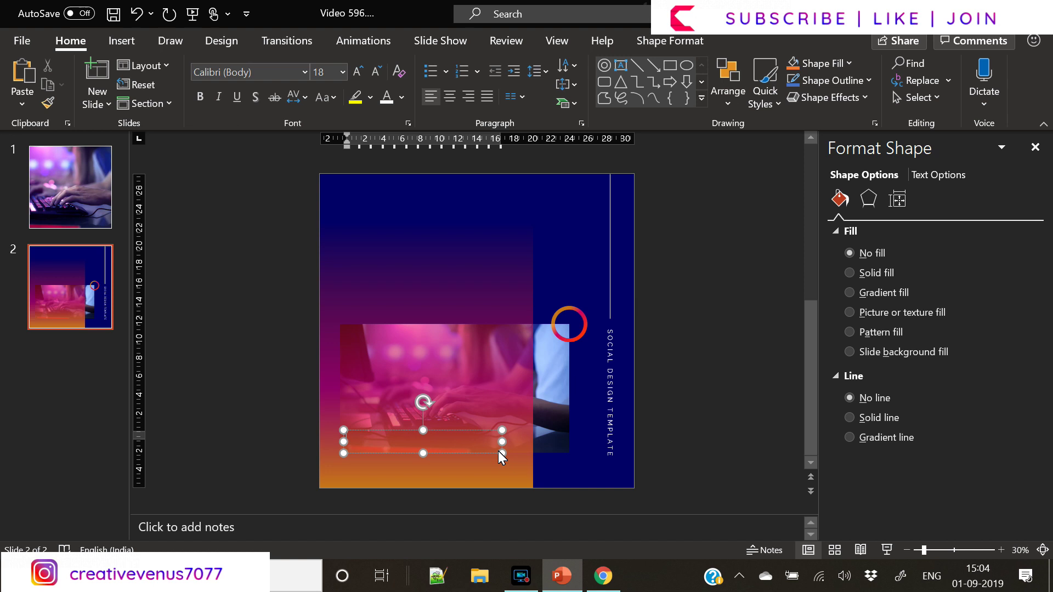
text(CREATIVE VENUS)
Format the caption as bold 24 pt Raleway with Very Loose character spacing.
key(ctrl+a)
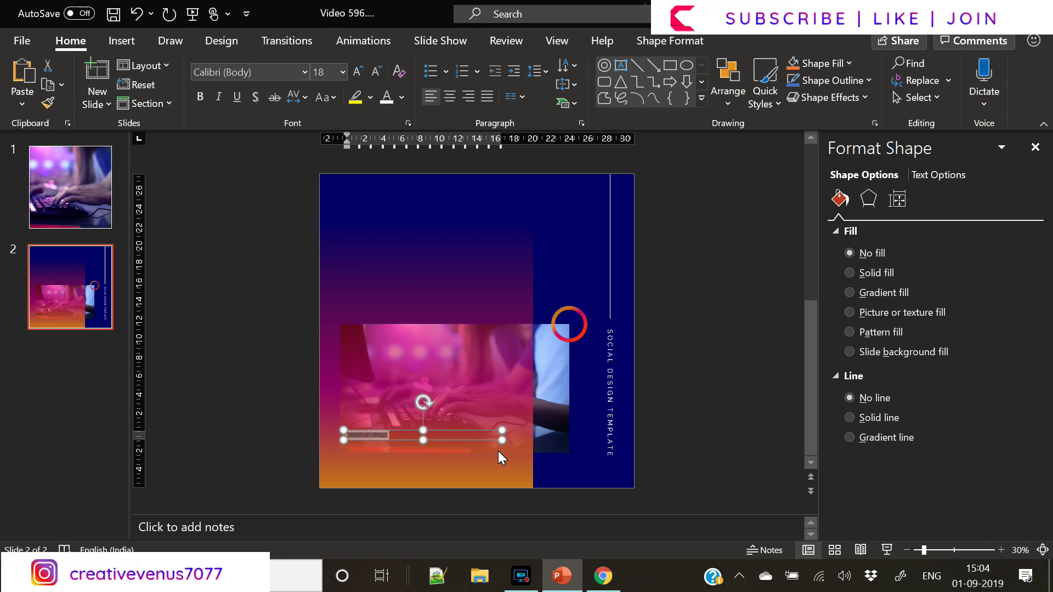
click(251, 71)
text(Raleway)
key(Return)
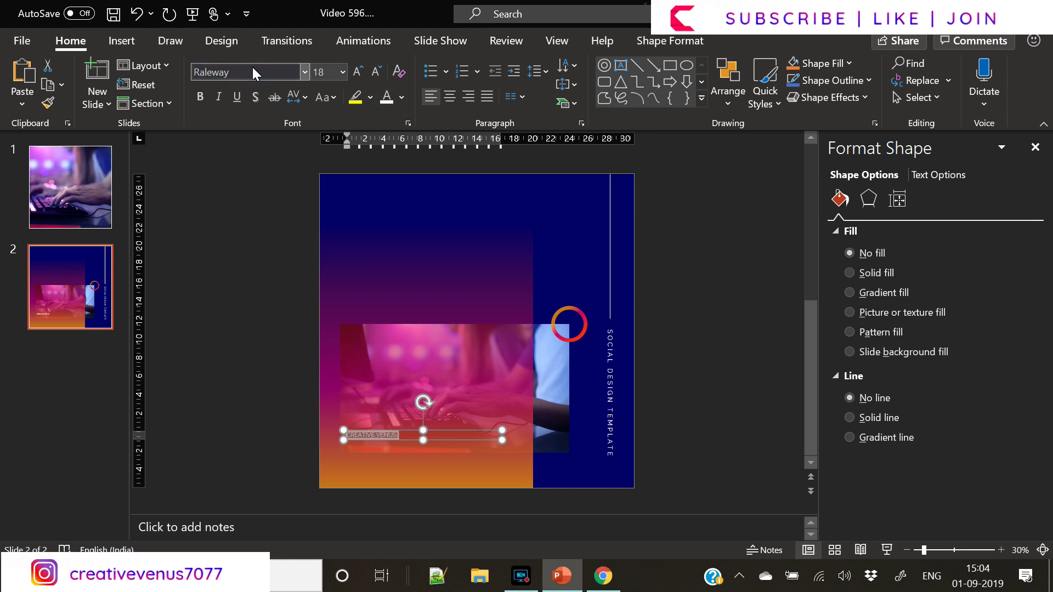
click(358, 72)
click(358, 71)
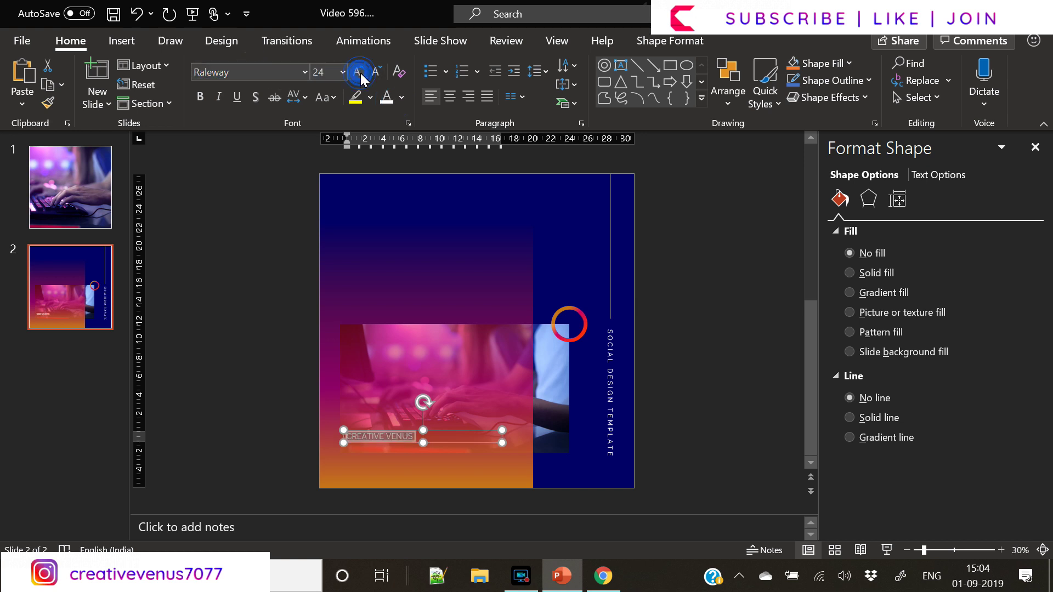
click(290, 101)
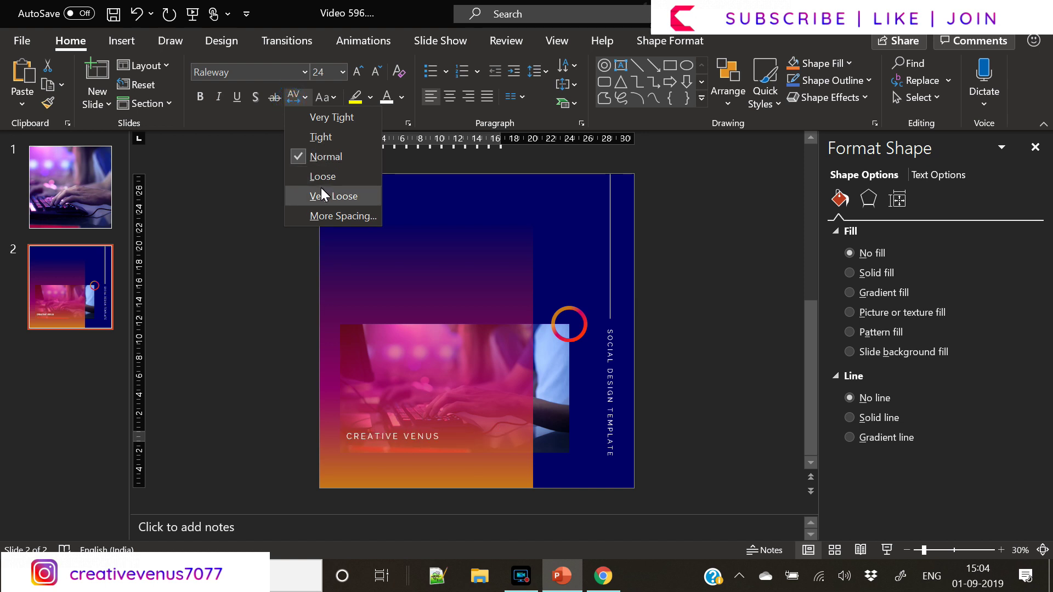
click(321, 188)
key(ctrl+b)
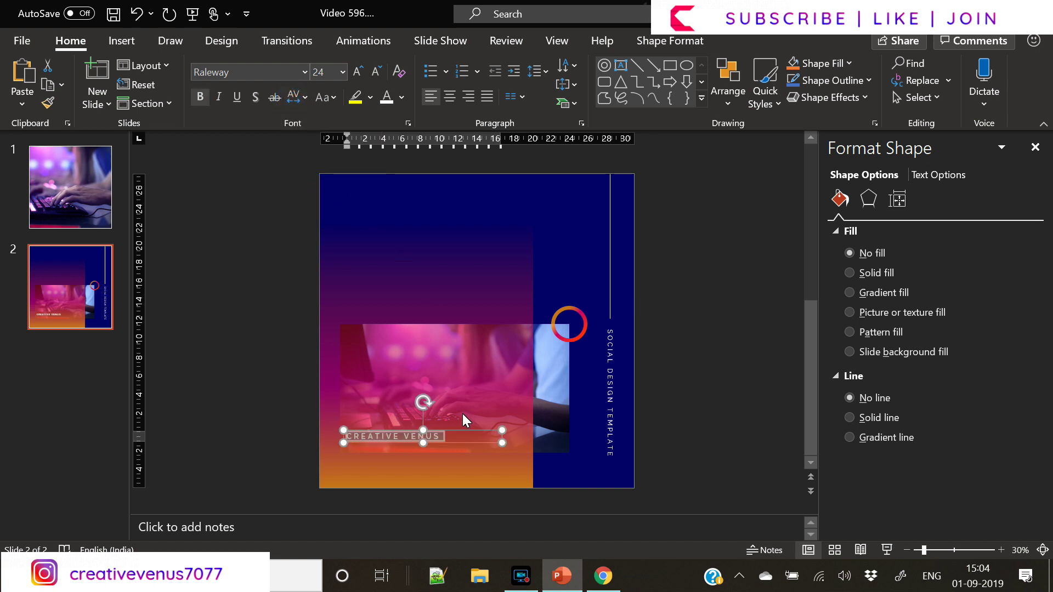
key(Escape)
key(Escape)
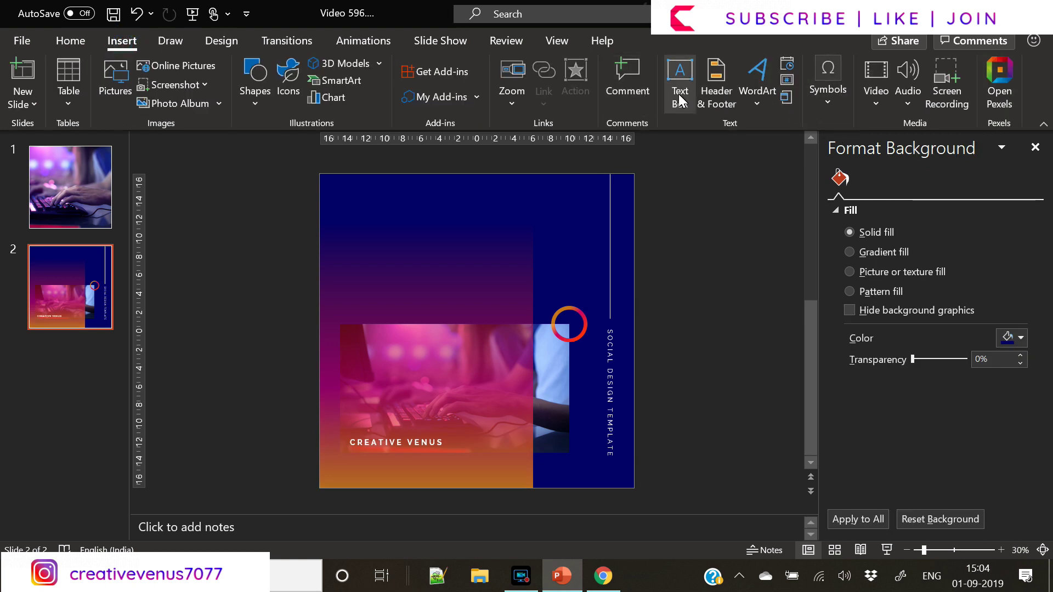
click(679, 92)
Draw a text box near the top of the slide and set its text to Raleway.
drag(348, 189, 555, 301)
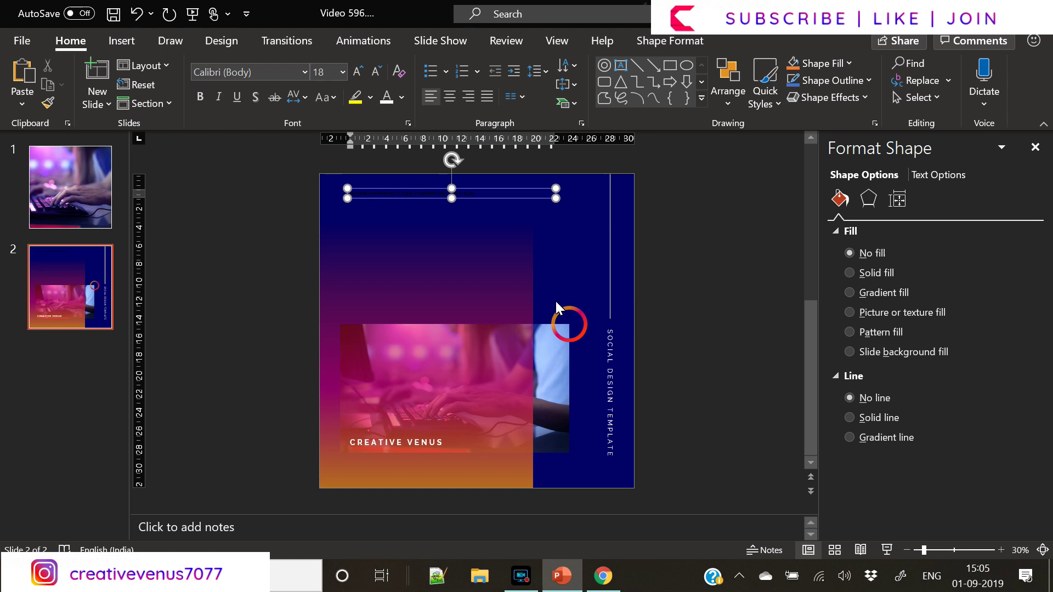
key(ctrl+a)
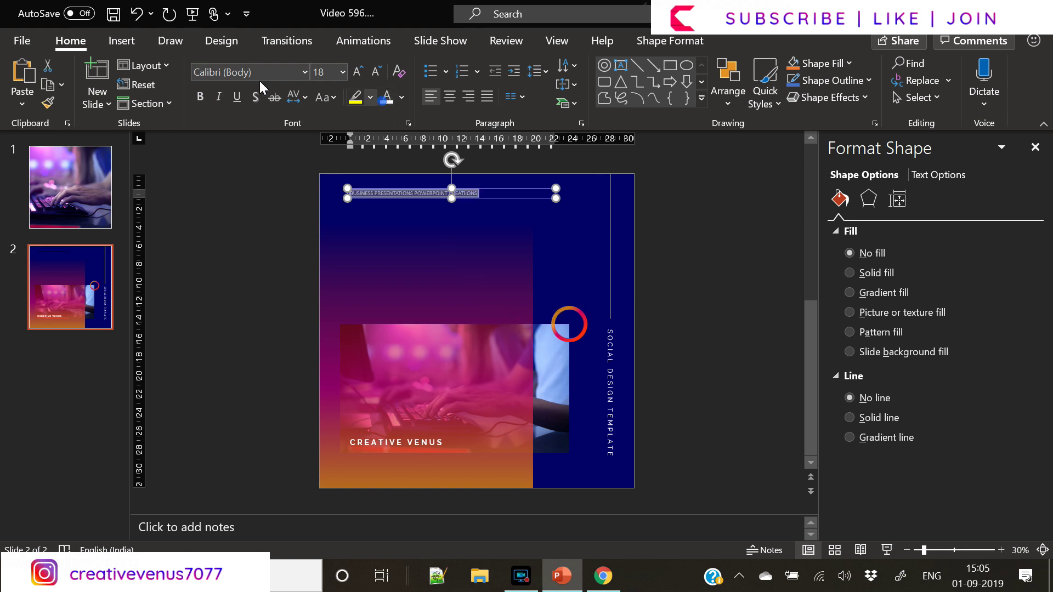
click(256, 67)
text(Raleway)
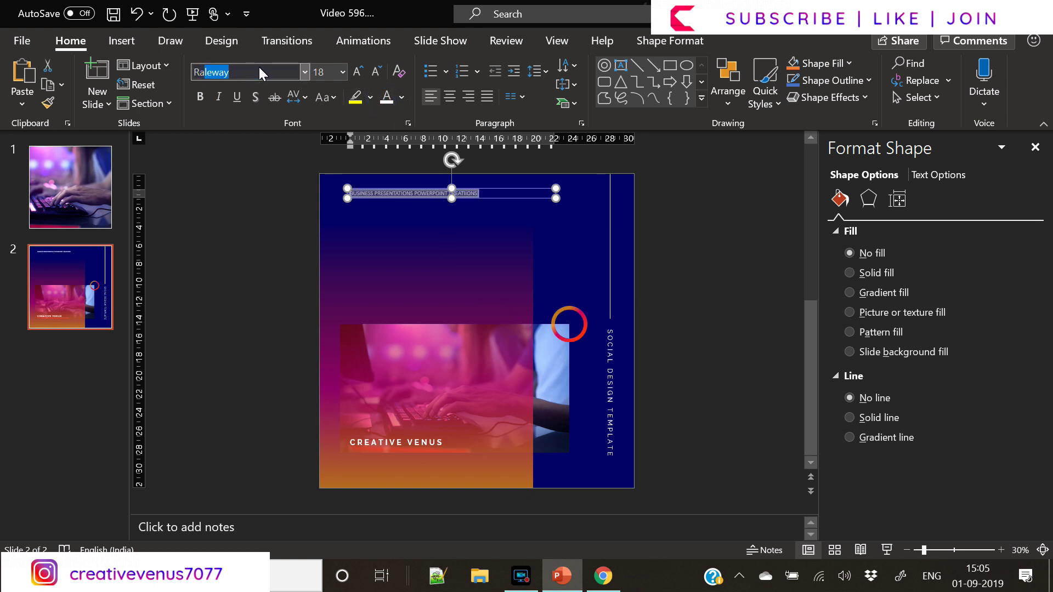
key(Return)
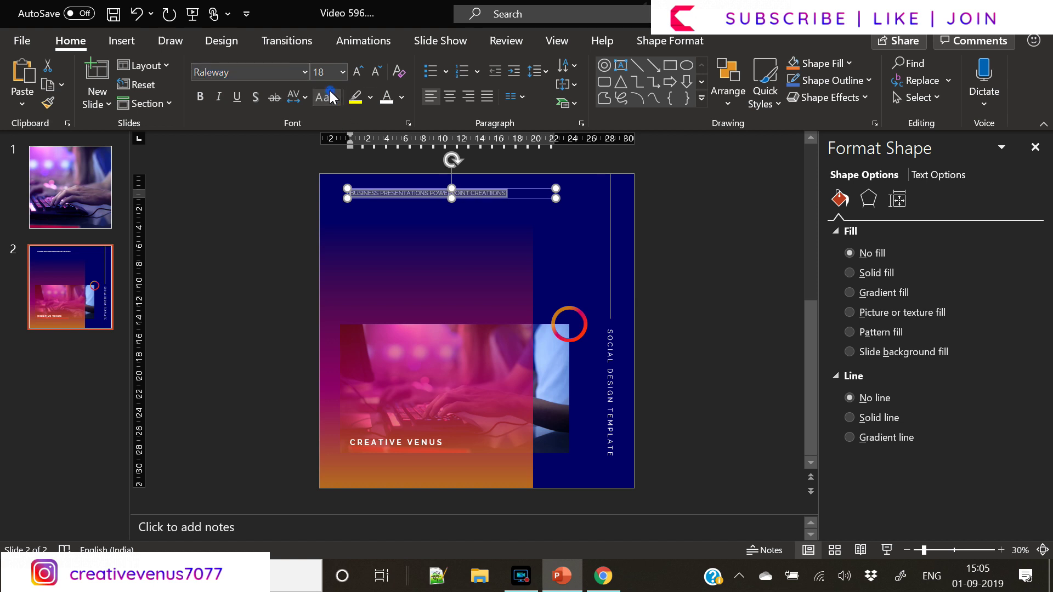
Change the title text to Capitalize Each Word case.
click(332, 99)
click(351, 117)
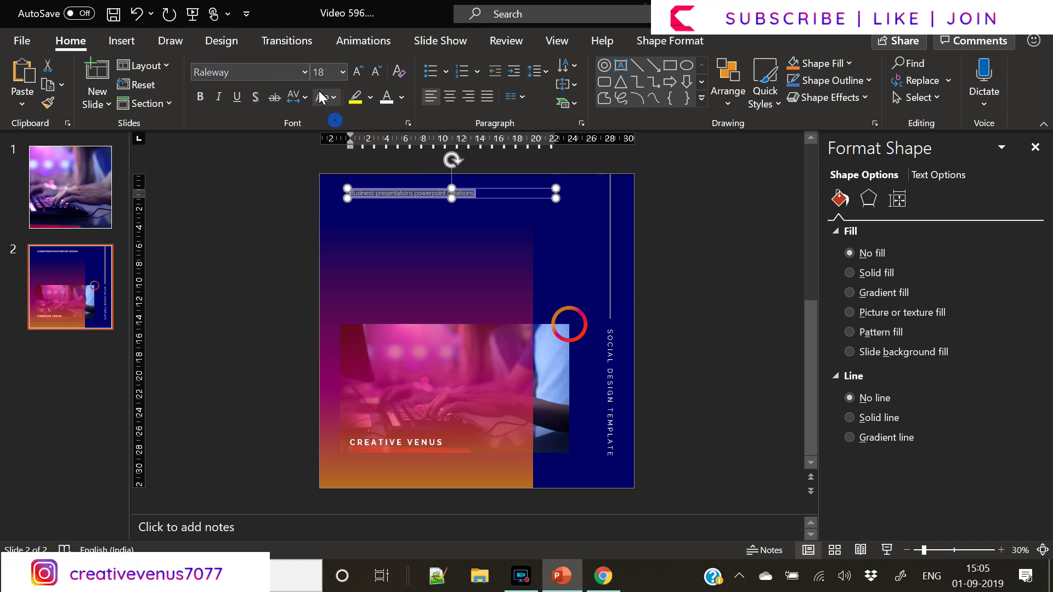
click(321, 97)
click(346, 177)
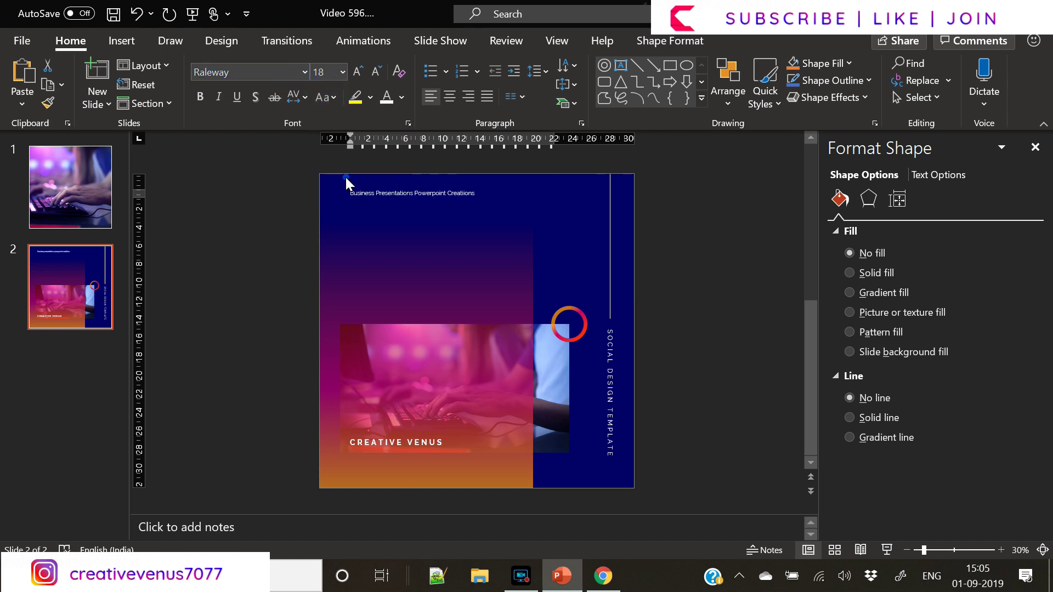
Enlarge the title text by several font-size steps.
click(358, 70)
click(357, 71)
click(358, 71)
click(358, 70)
click(357, 70)
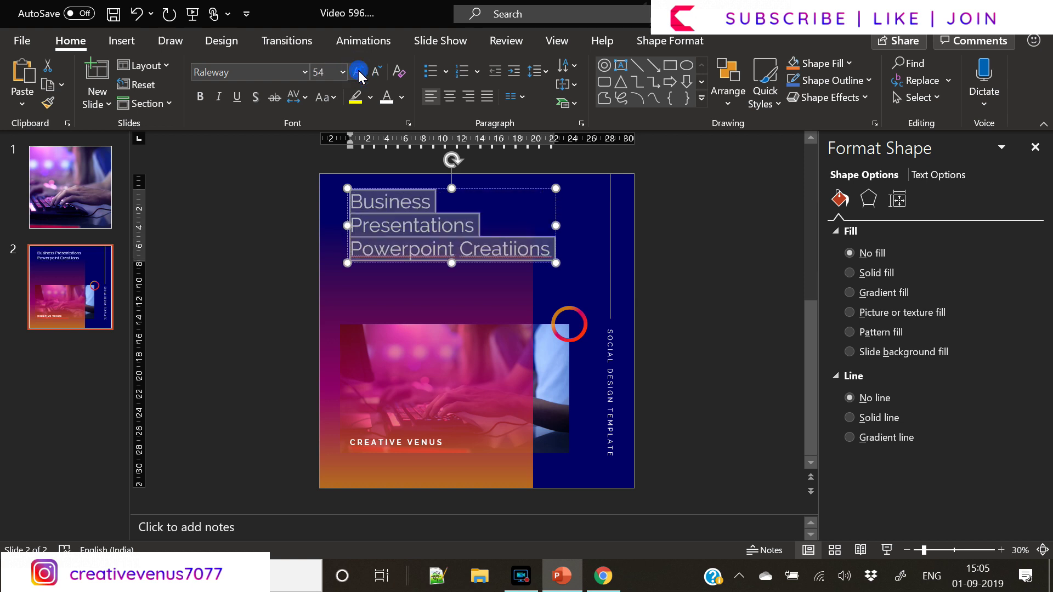
click(357, 70)
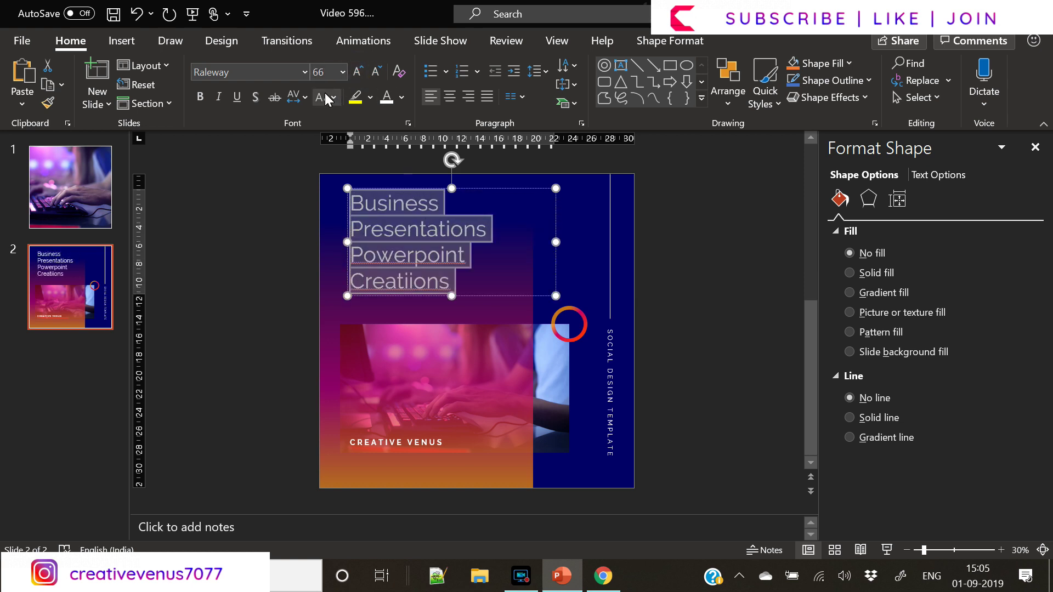
Correct the misspellings to 'PowerPoint' and 'Creations'.
click(428, 285)
right_click(438, 255)
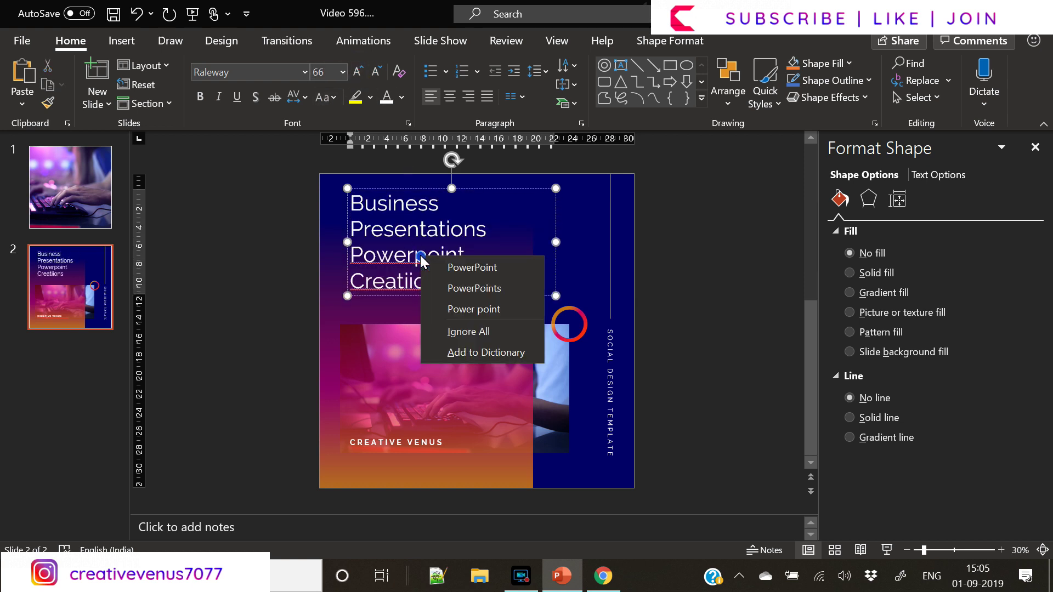
click(456, 267)
right_click(409, 282)
click(447, 287)
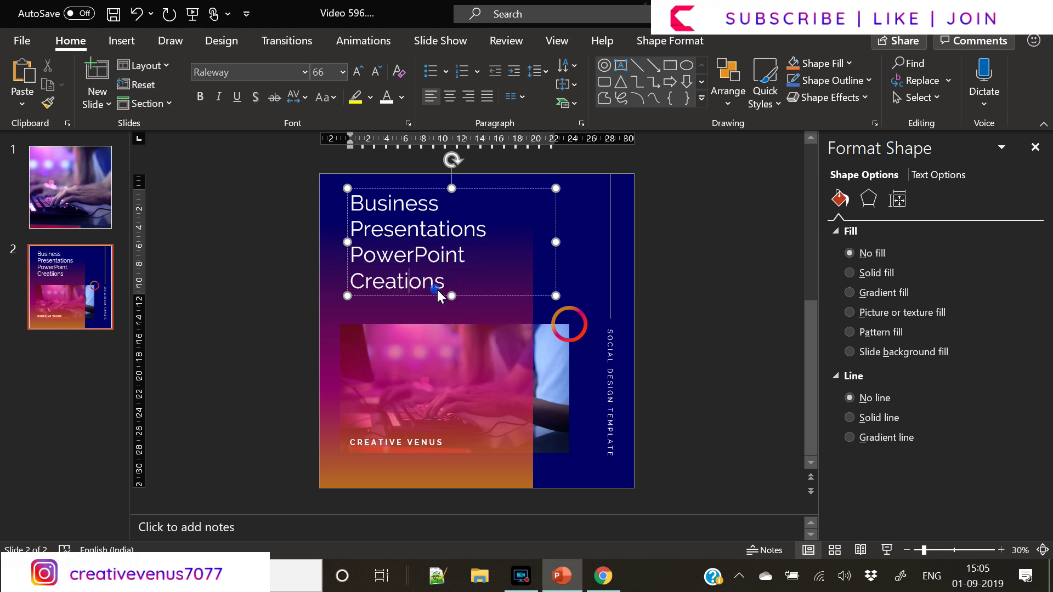
Widen the title box, make it bold at 60 pt, and move it down-left.
click(555, 240)
drag(555, 241, 569, 241)
click(200, 97)
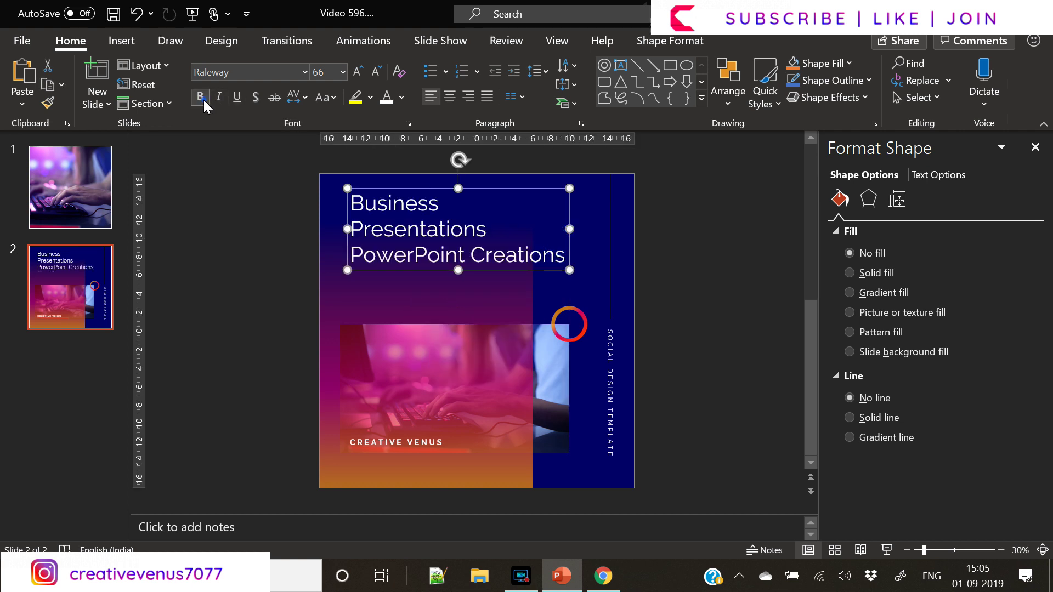
click(376, 72)
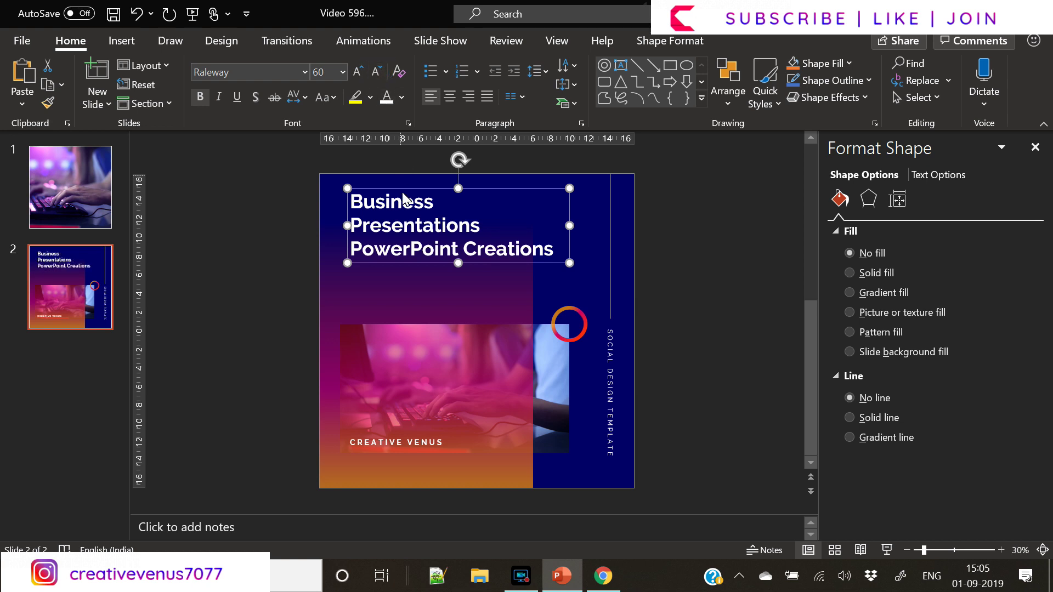
drag(405, 189, 398, 215)
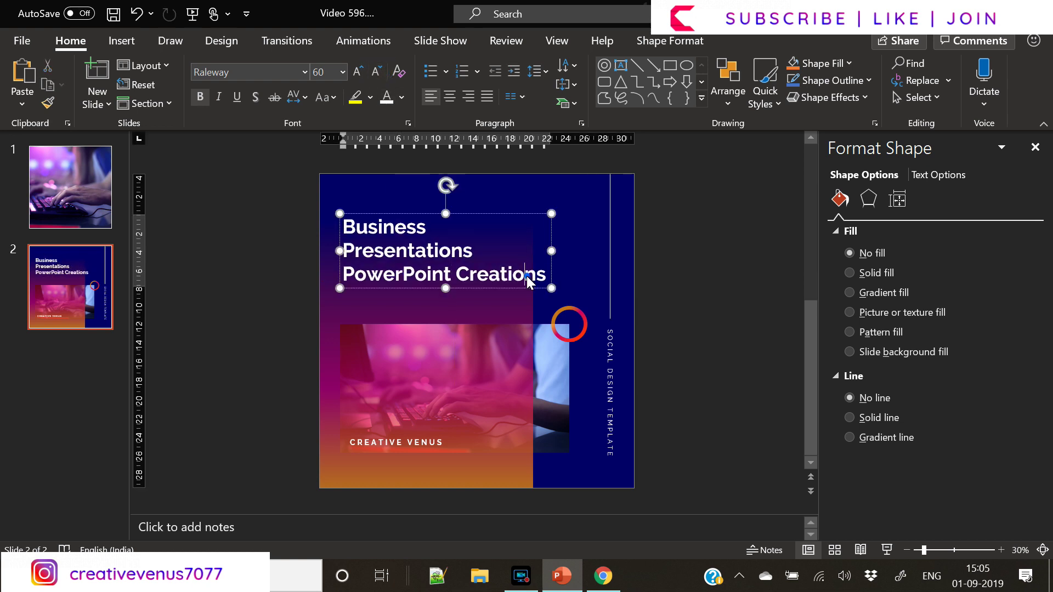
Make the 'PowerPoint Creations' line one size smaller and regular weight.
triple_click(526, 276)
click(340, 272)
drag(340, 272, 548, 274)
click(375, 73)
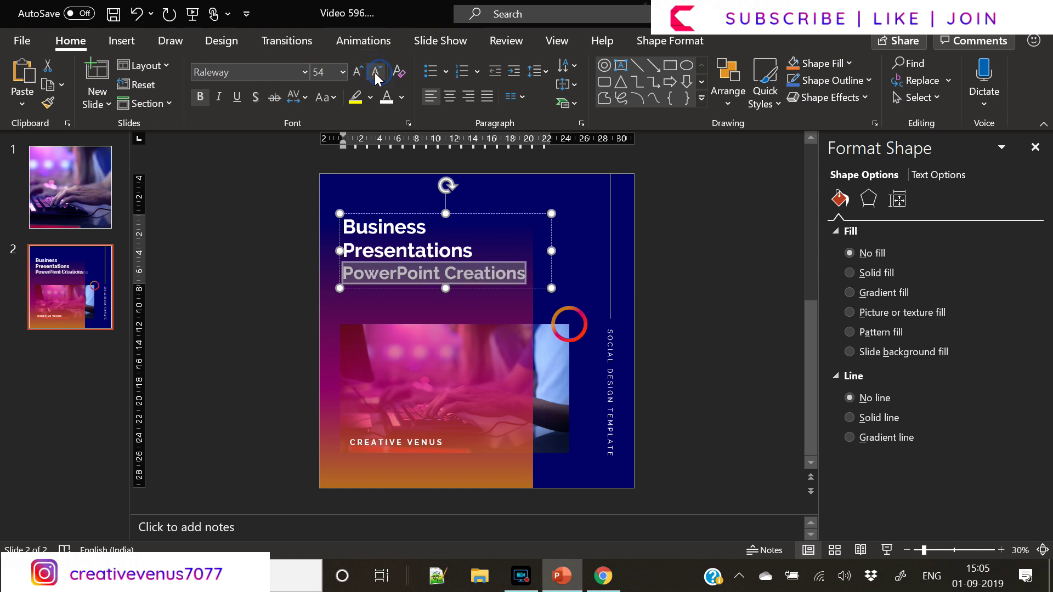
key(ctrl+b)
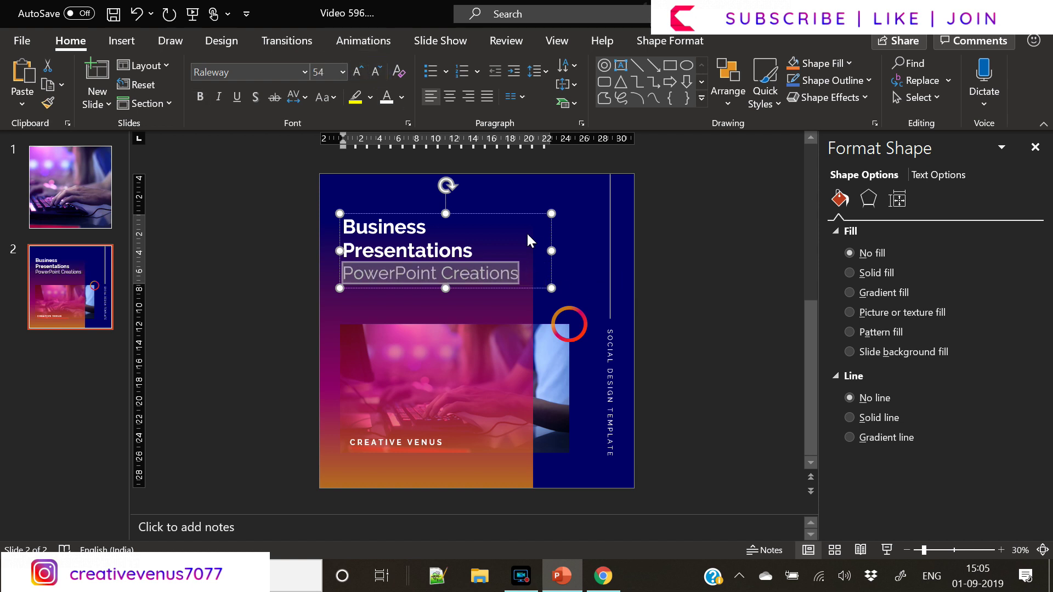
Enlarge the 'Business Presentations' lines by one font step.
drag(479, 252, 284, 218)
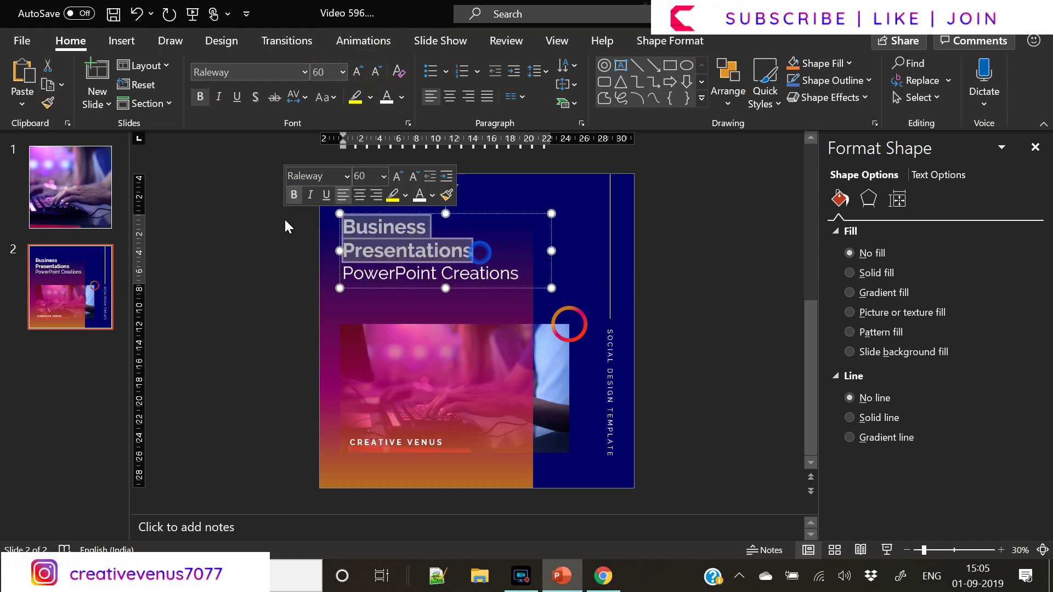
click(357, 72)
click(482, 212)
Draw an oval circle at the top edge of the slide.
click(116, 39)
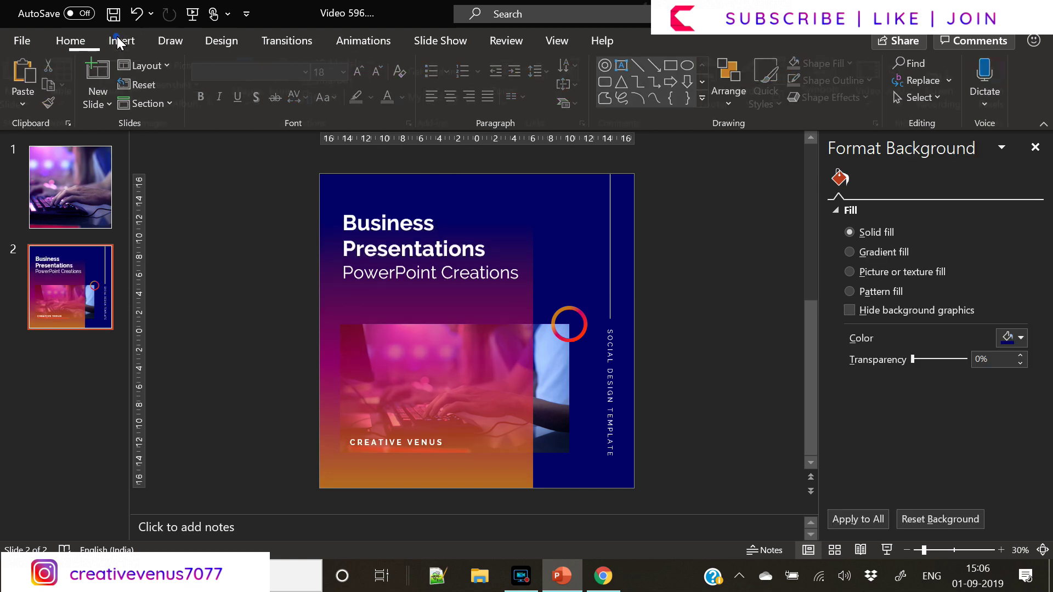
click(244, 103)
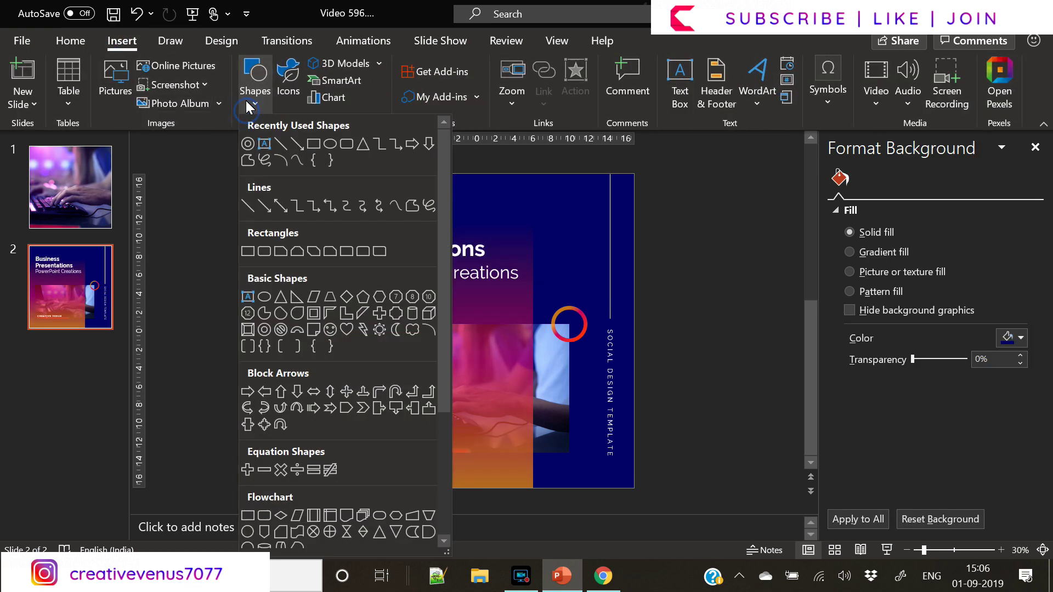
click(329, 144)
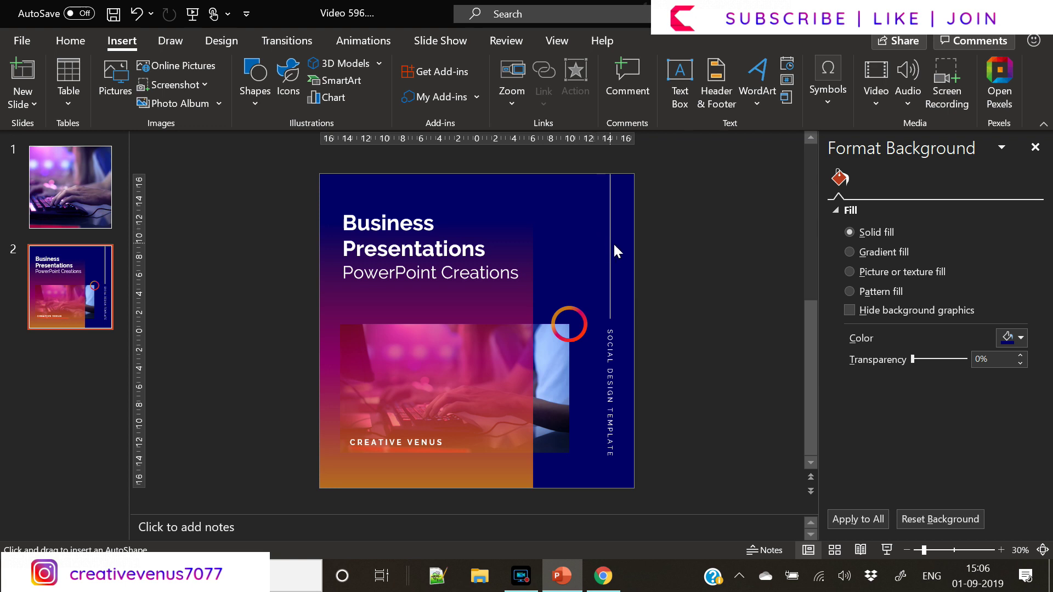
drag(556, 194, 584, 218)
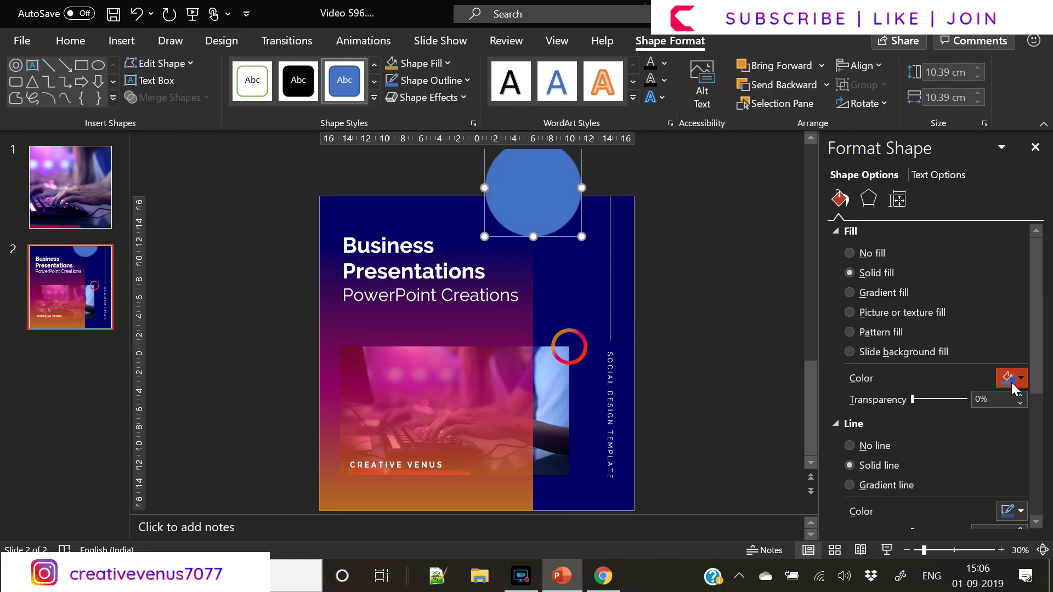
Fill the circle with dark navy, then switch to a wide diagonal stripes pattern fill.
click(1013, 377)
click(979, 317)
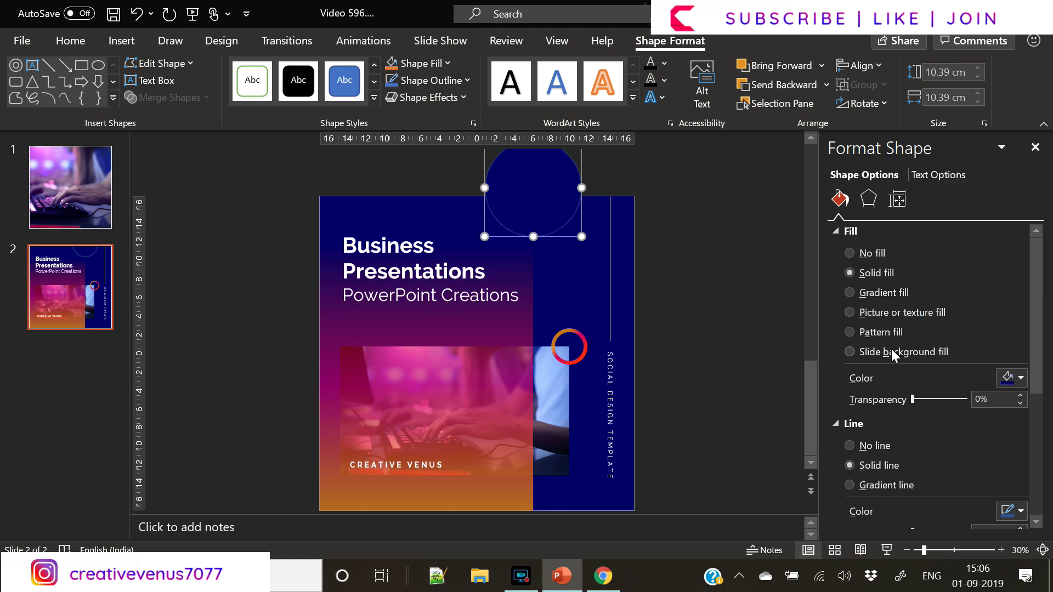
click(891, 332)
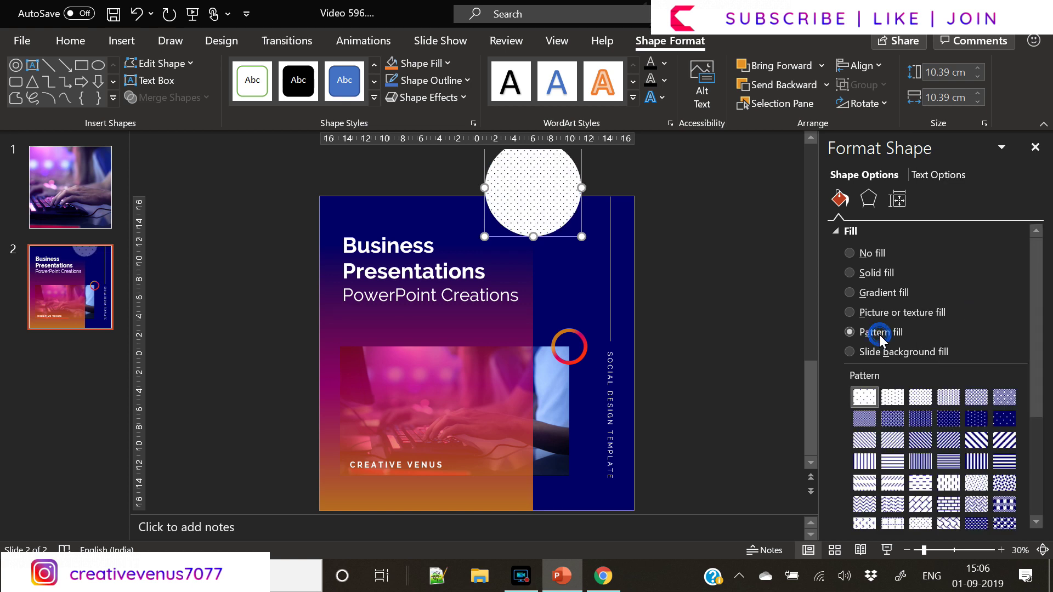
click(999, 442)
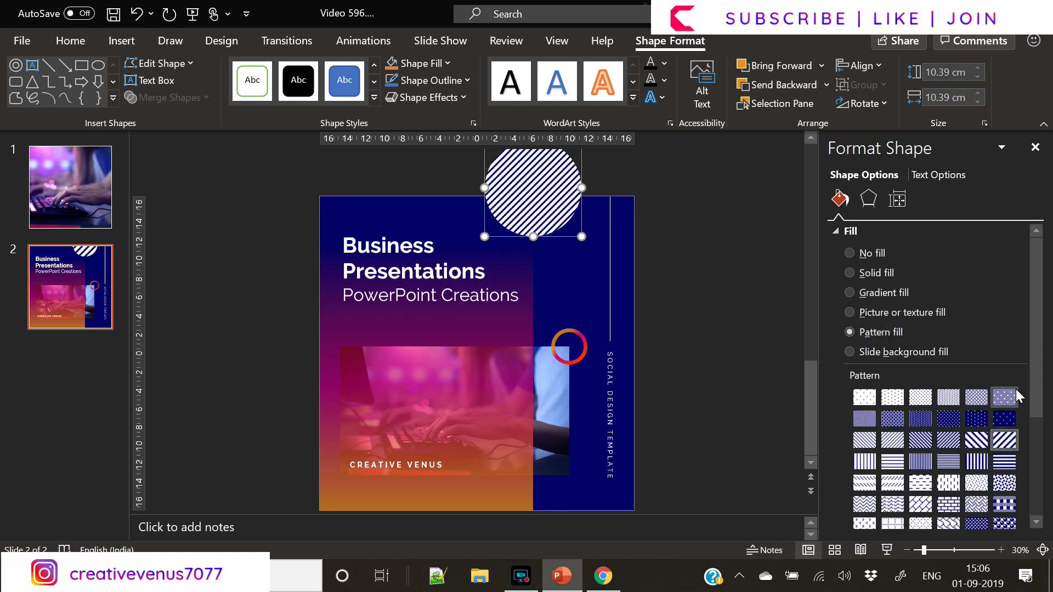
scroll(1034, 436, down, 3)
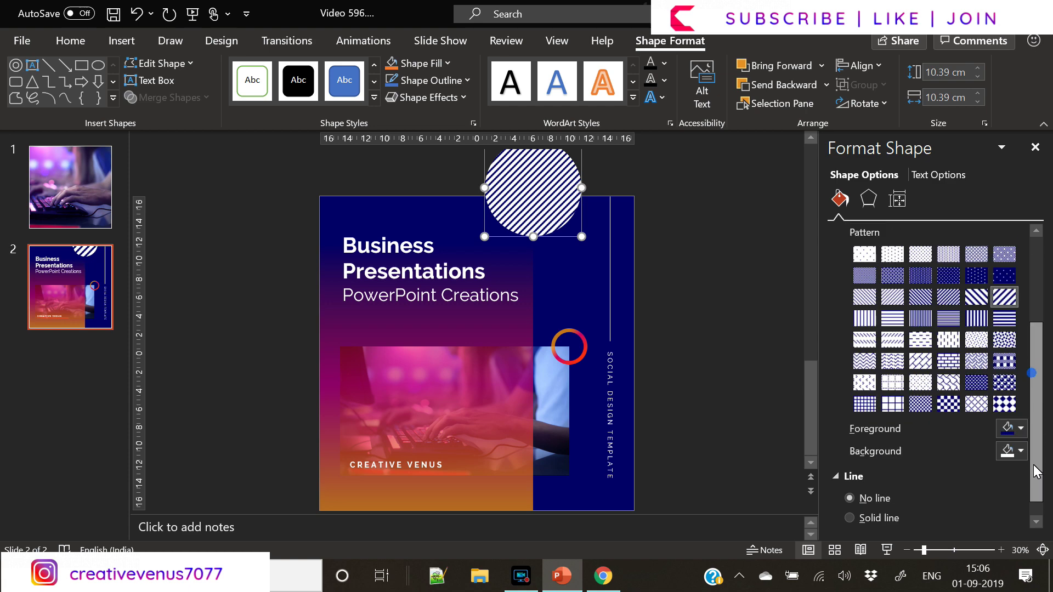
Set the stripe pattern's background to dark navy and foreground to magenta.
click(1011, 439)
click(1011, 439)
click(1015, 420)
click(1011, 439)
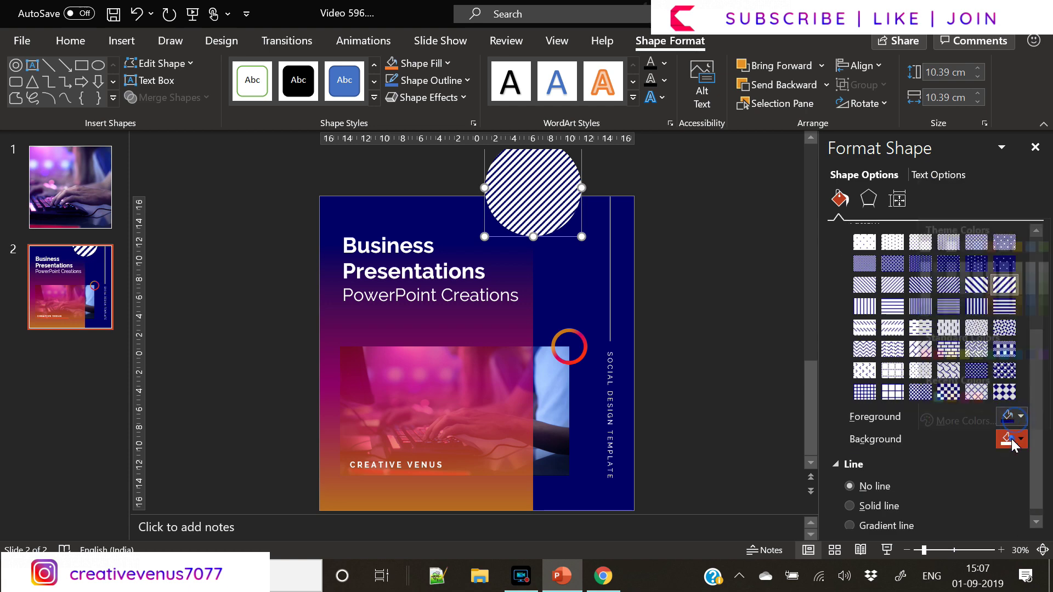
click(1011, 438)
click(928, 378)
click(1014, 416)
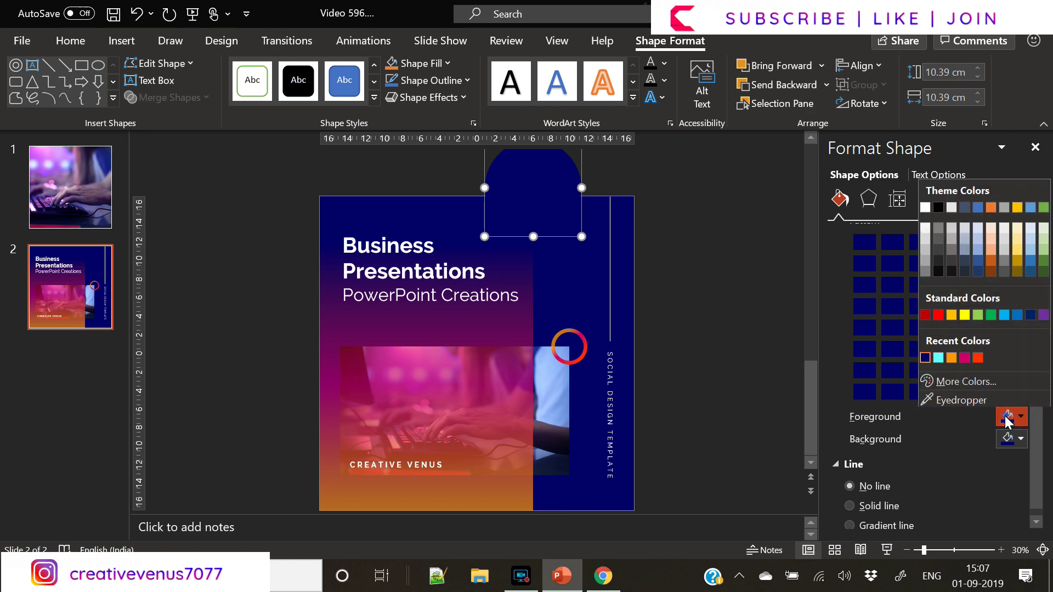
click(964, 356)
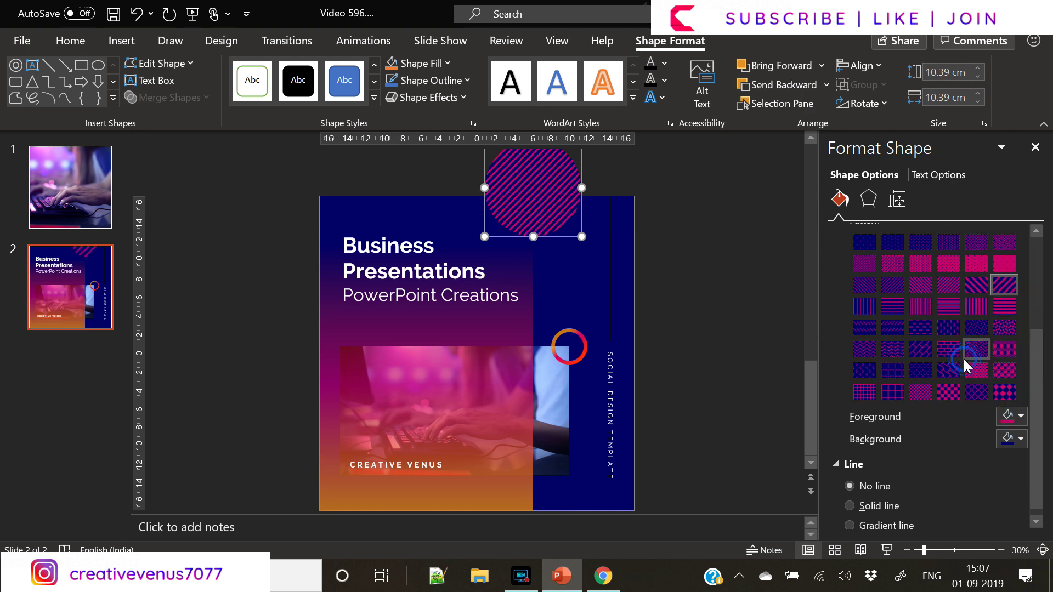
click(690, 306)
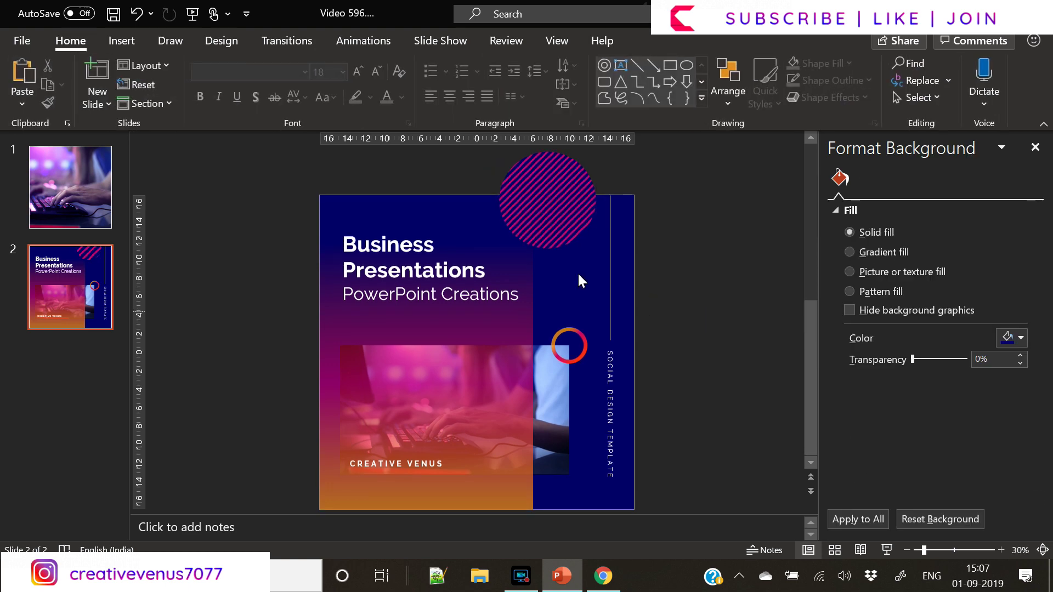
Paste a 5.54 cm copy of the striped circle at the bottom-right corner and nudge the original.
drag(552, 202, 604, 458)
key(ctrl+v)
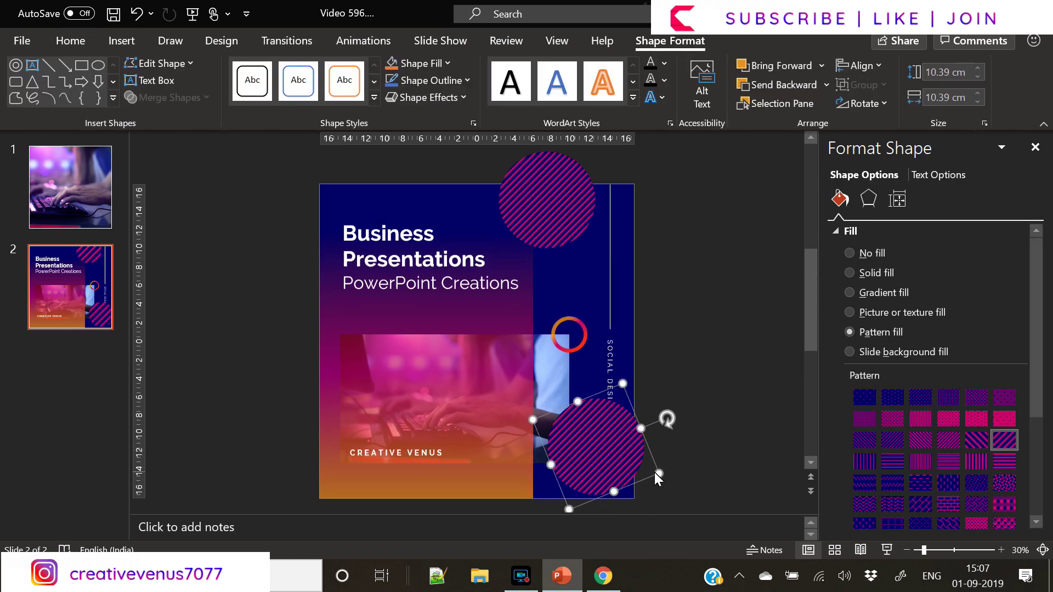
click(655, 471)
drag(622, 463, 572, 485)
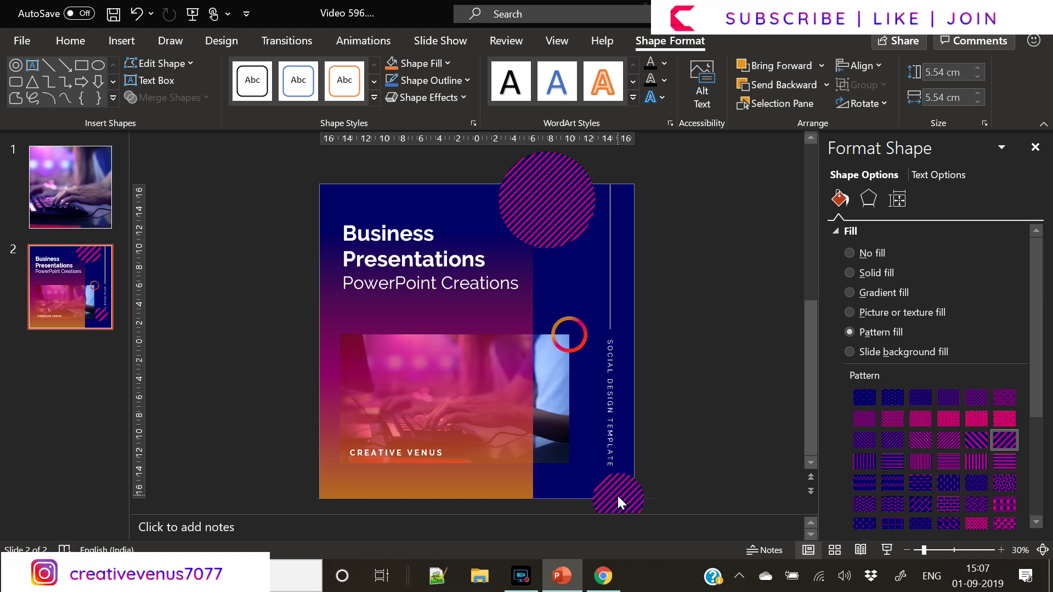
drag(618, 501, 619, 500)
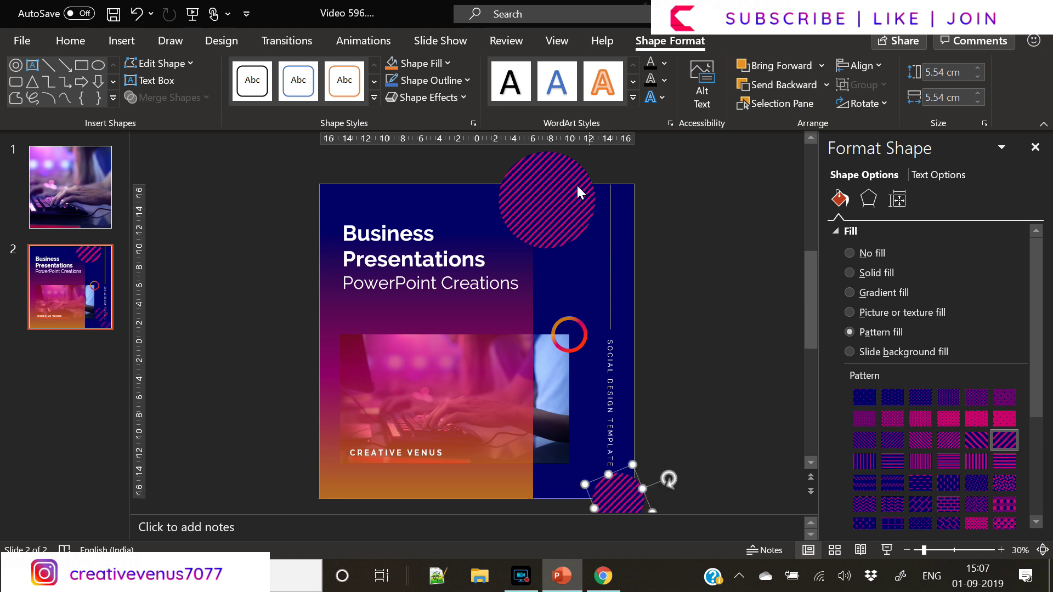
drag(571, 203, 564, 213)
click(680, 324)
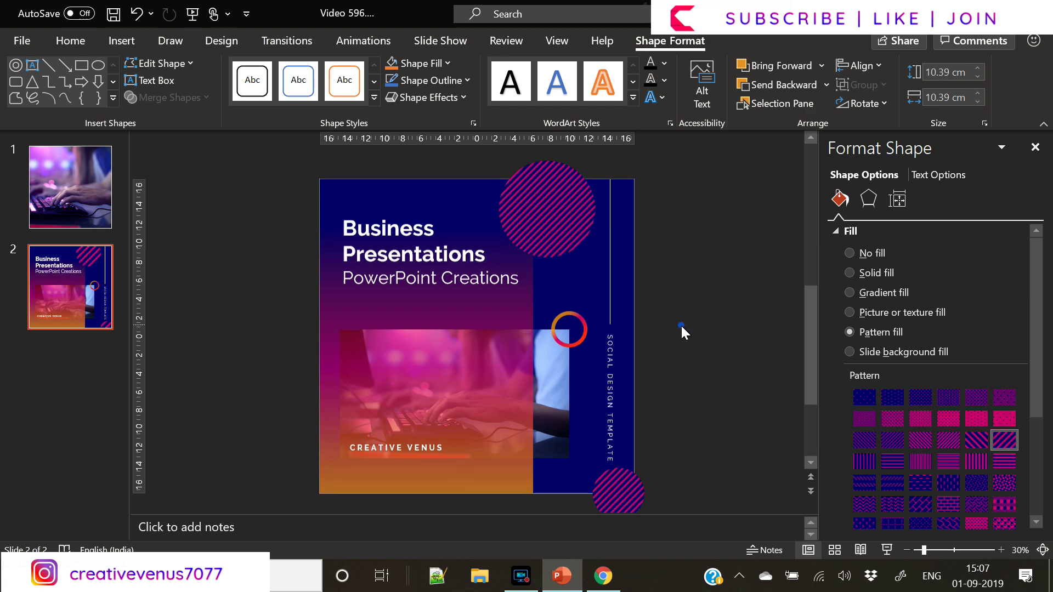
Save just the current slide as a PNG image via Save As.
click(22, 41)
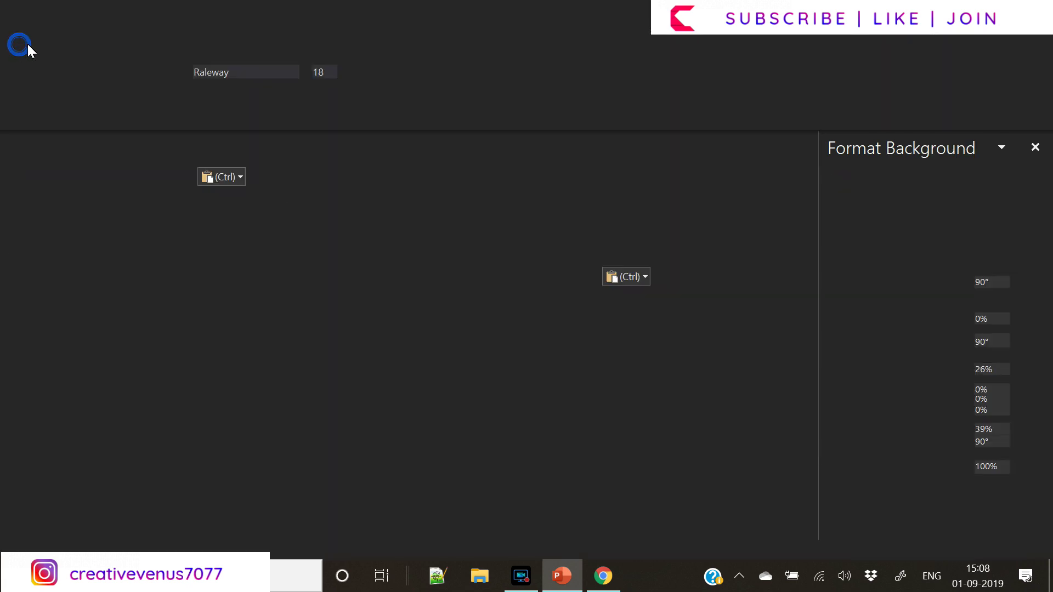
click(48, 262)
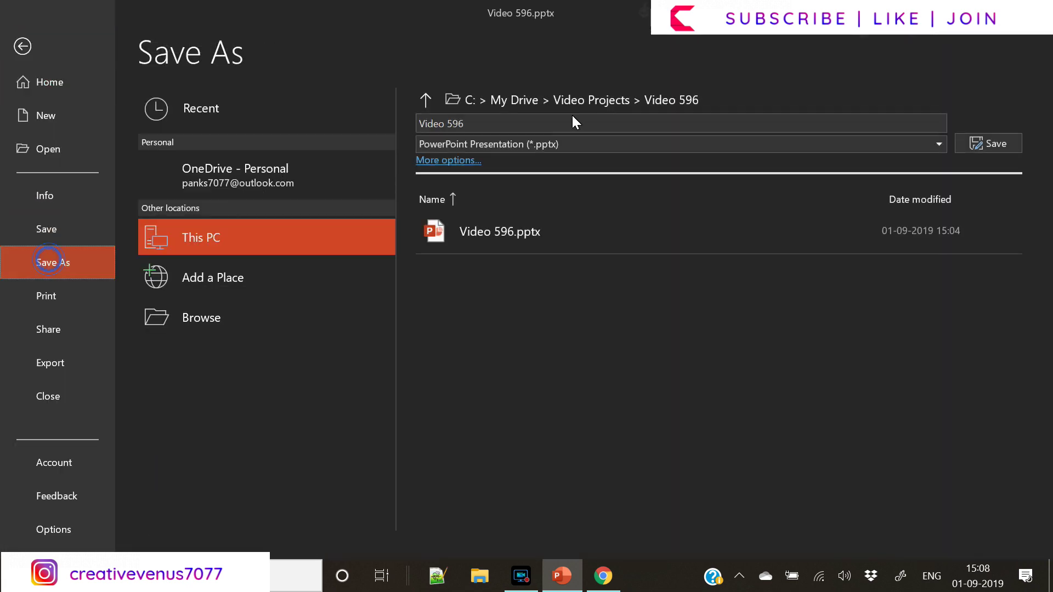
click(569, 144)
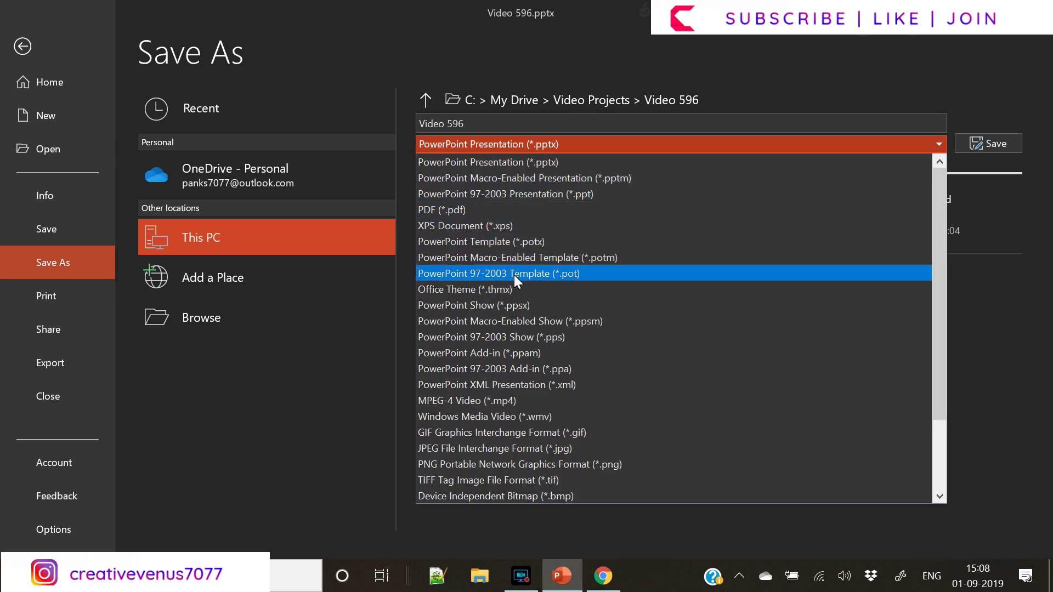
click(541, 464)
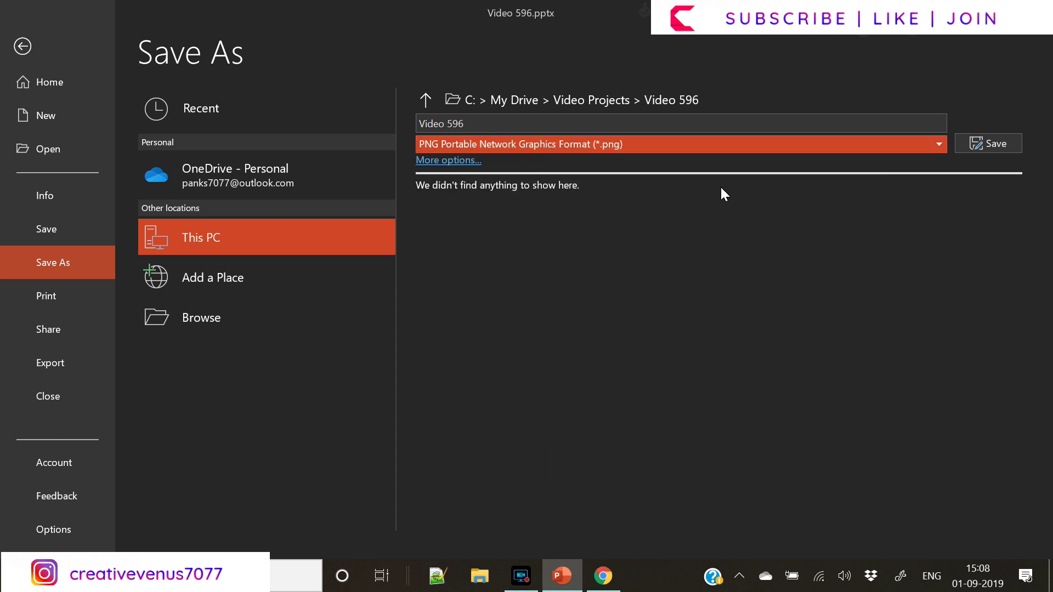
click(989, 142)
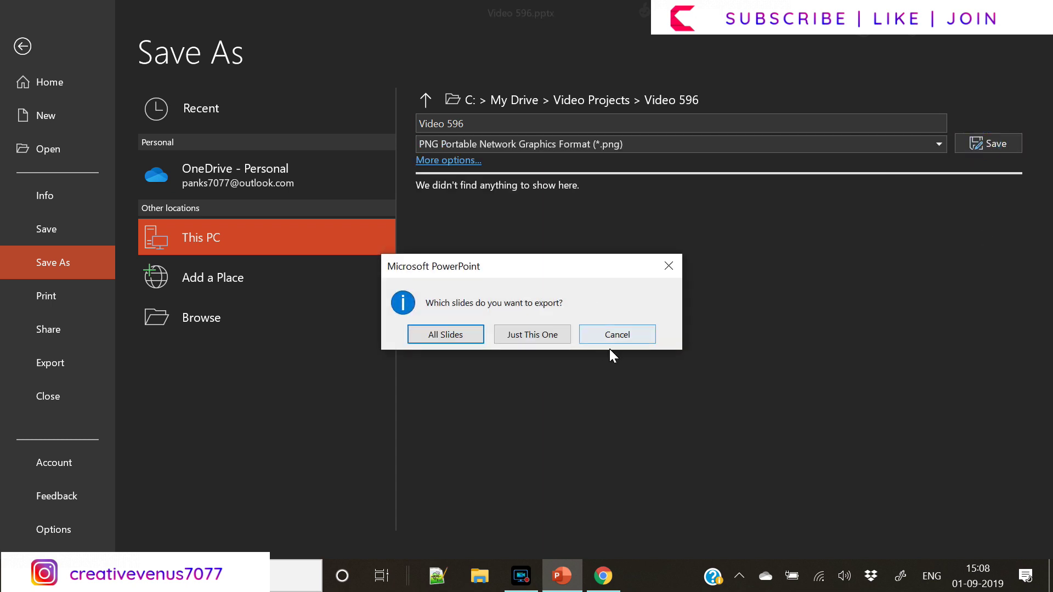
click(538, 339)
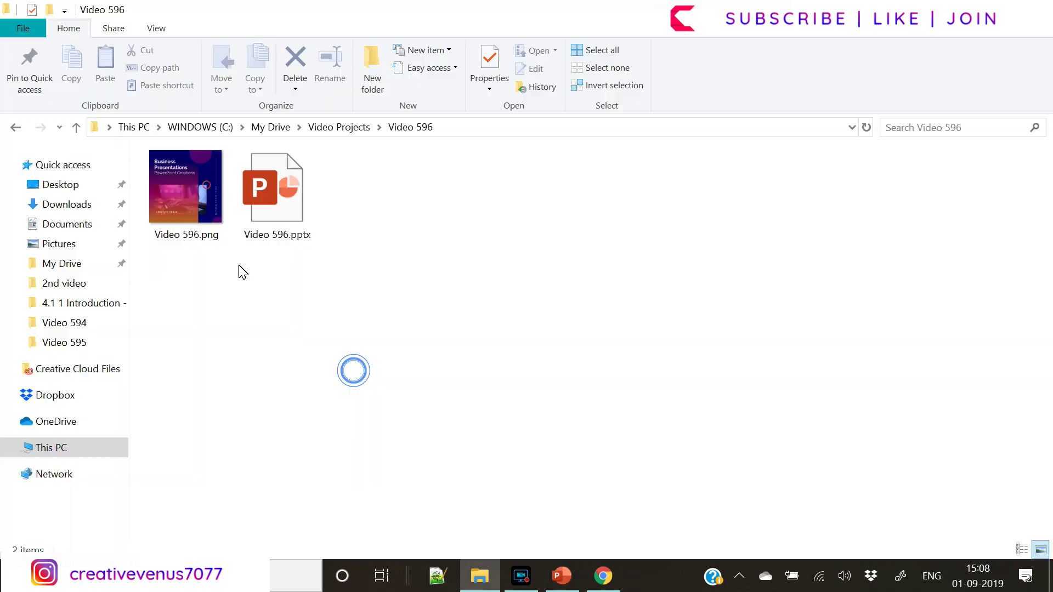
Open Video 596.png from the Video 596 folder.
double_click(179, 174)
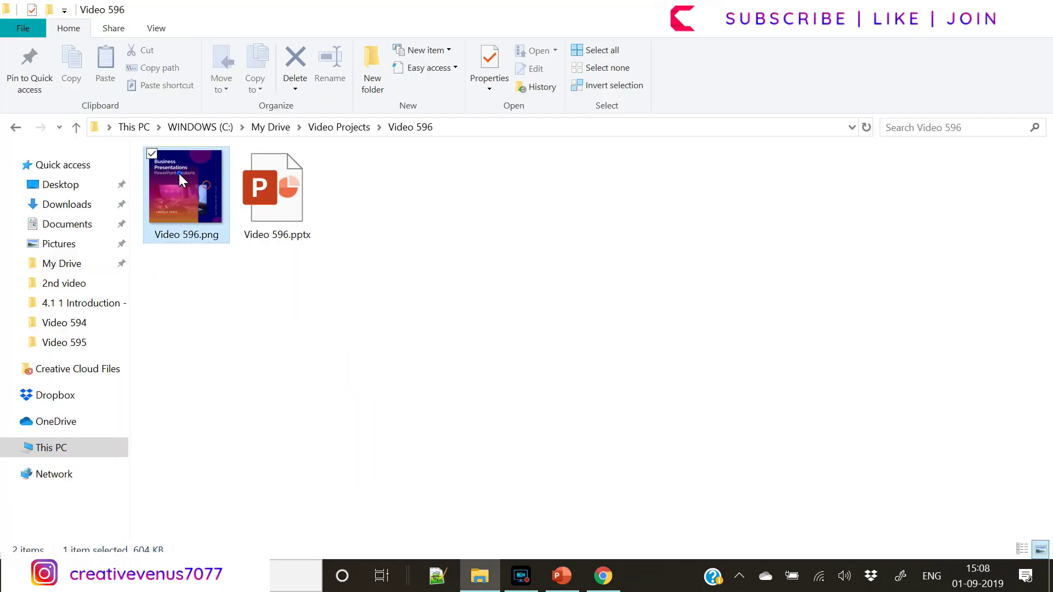